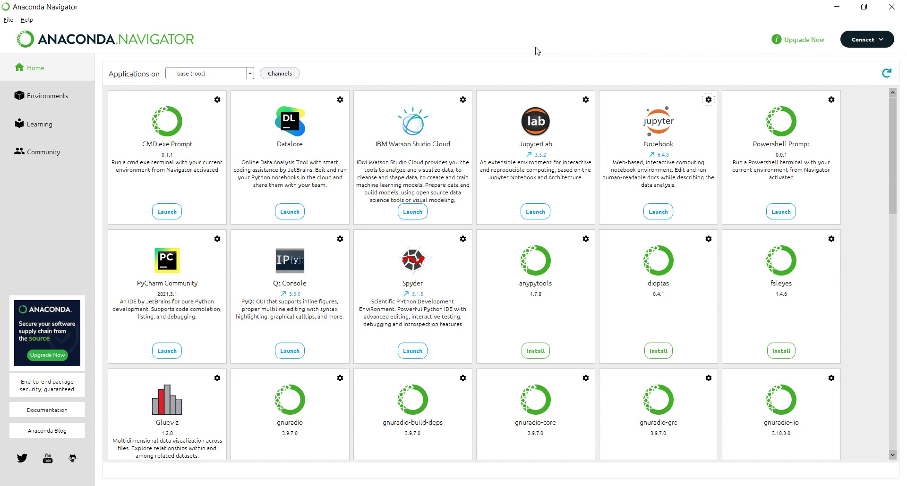
Switch to Chrome and open the Anaconda Distribution page from the Google results.
key(alt+Tab)
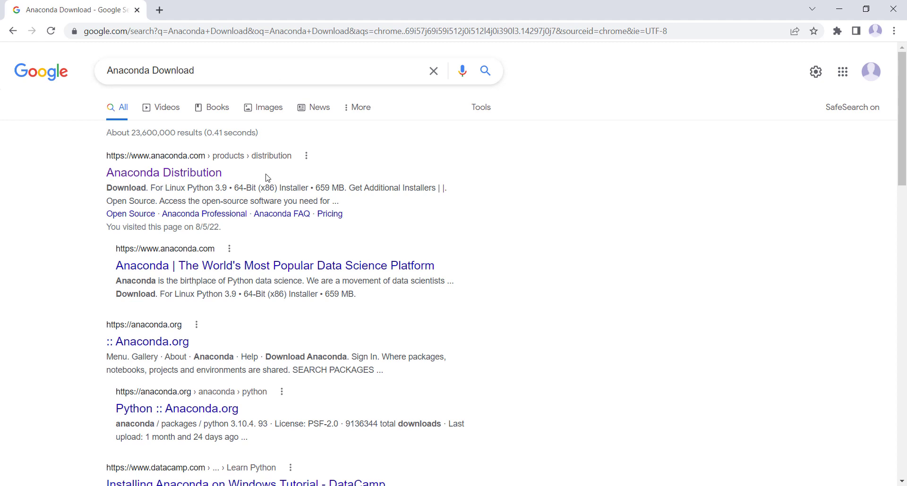
click(135, 172)
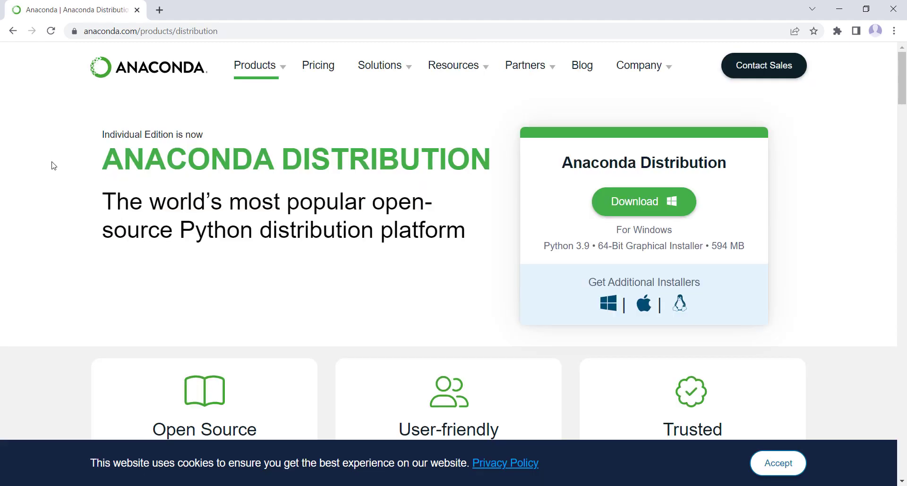
Download the Windows 64-Bit Graphical Installer to H:\Python\Anaconda39 as Anaconda3-2022.05-Windows-x86_64_2.exe.
scroll(31, 162, down, 15)
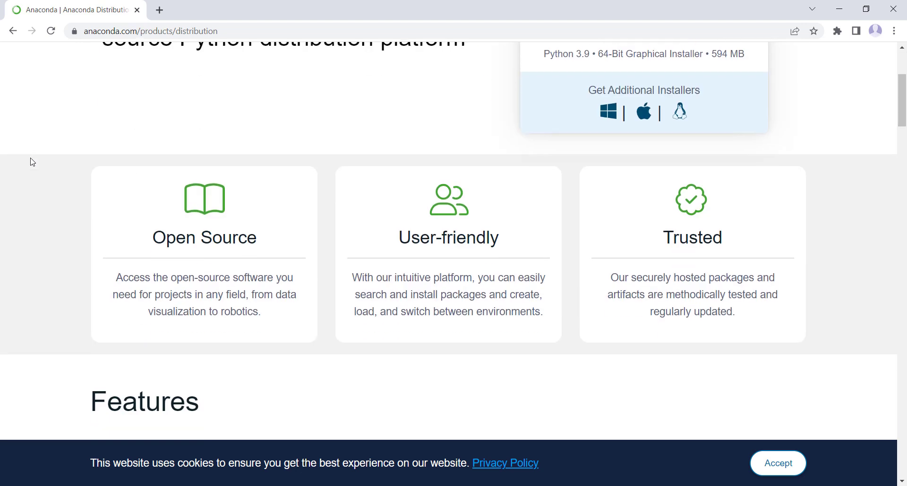
scroll(31, 162, down, 20)
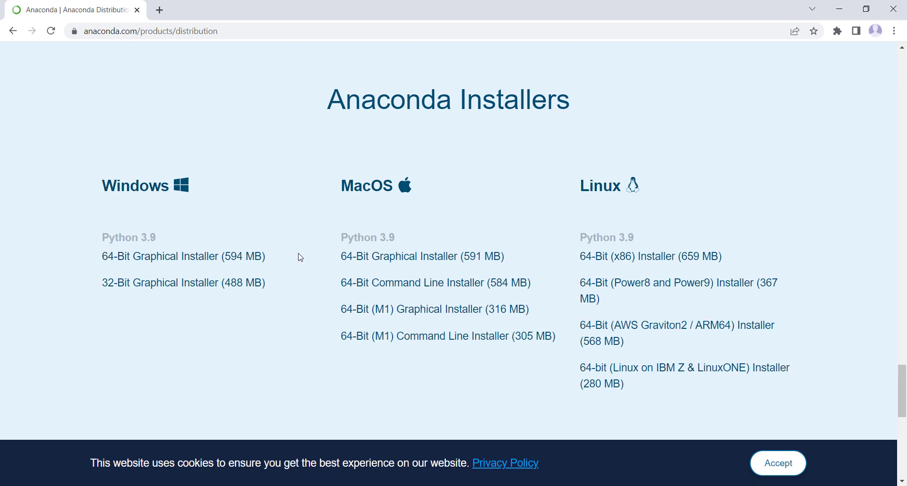
click(235, 262)
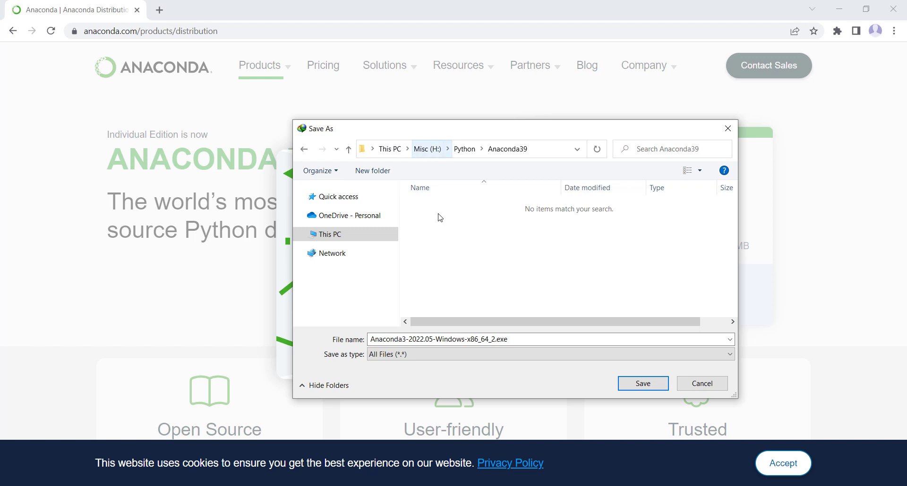
click(643, 384)
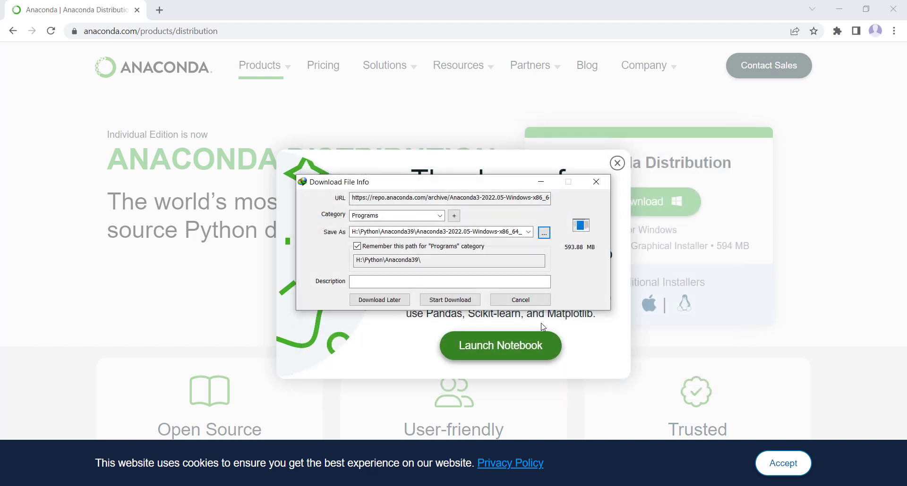
click(470, 300)
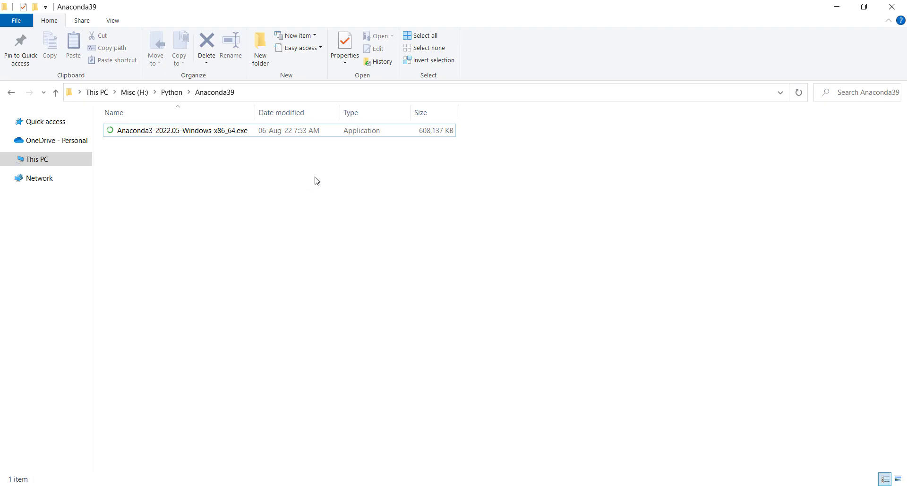
Run the downloaded installer Anaconda3-2022.05-Windows-x86_64.exe in the Anaconda39 folder as administrator.
click(145, 132)
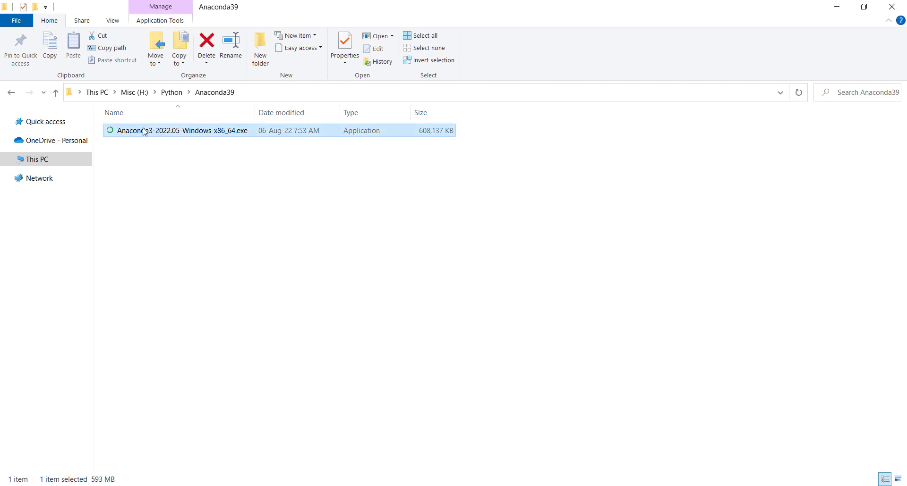
right_click(145, 131)
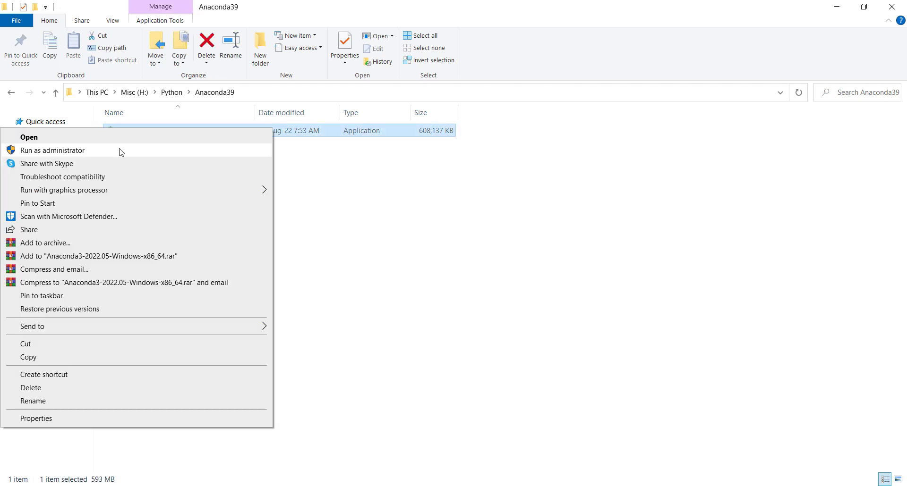
click(121, 152)
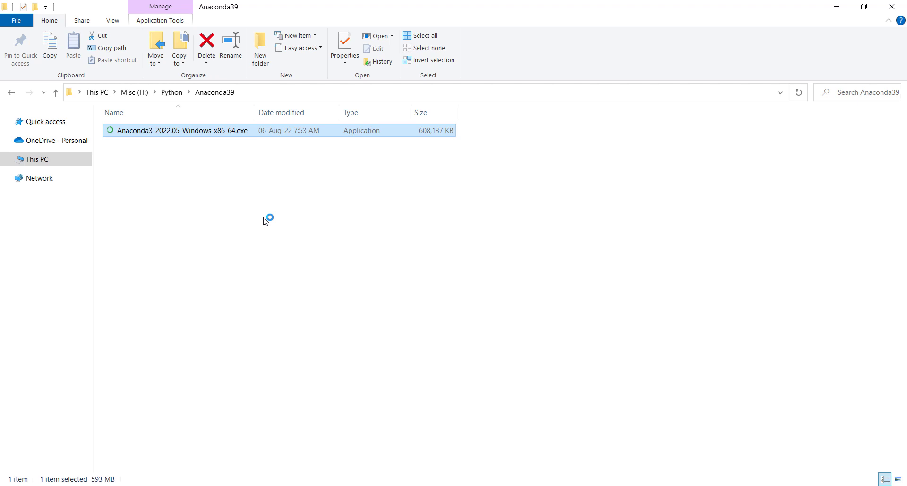
Continue past the setup's welcome page, accept the license agreement and proceed with the All Users installation type.
click(515, 344)
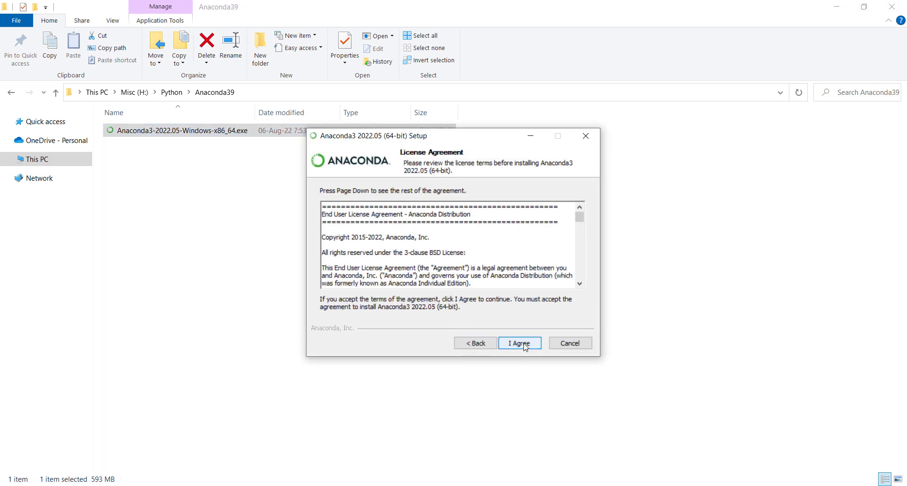
click(525, 347)
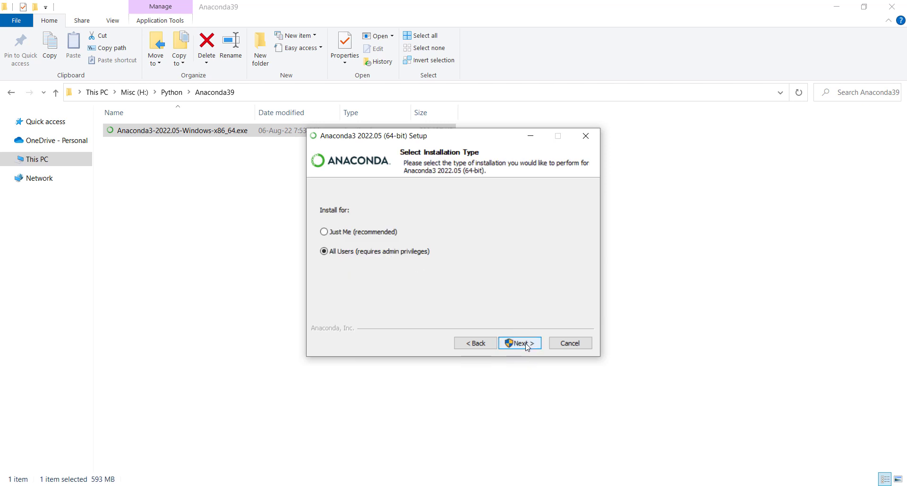
click(527, 346)
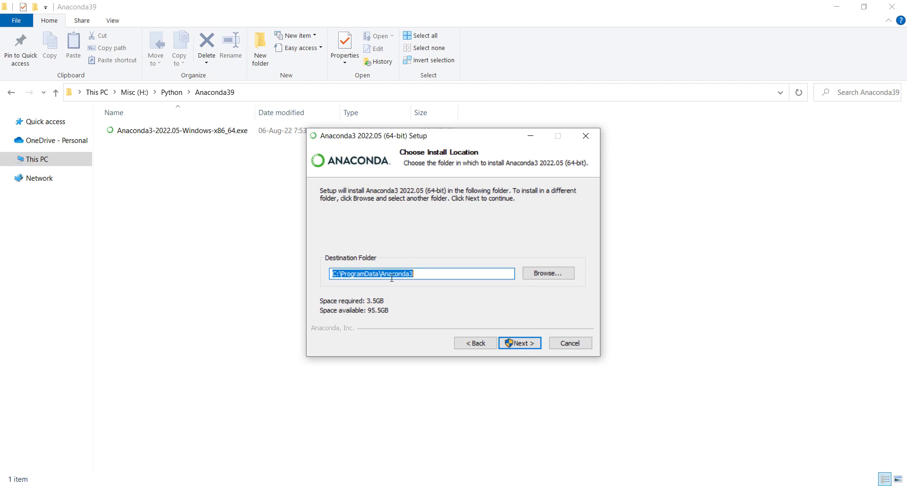
Set the installation's destination folder to C:\Users\Koolac\Python\Anaconda39 and continue to the advanced options.
key(BackSpace)
text(C:\Users\Koolac\Python\Anaconda39)
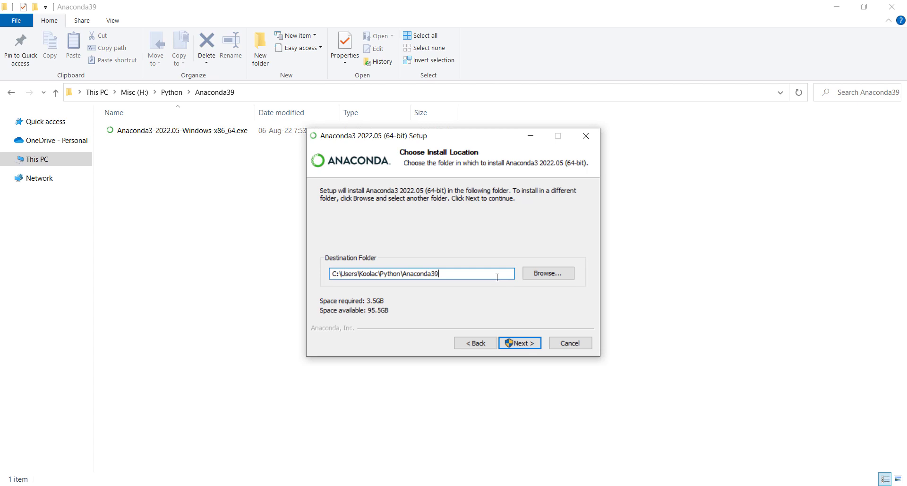
double_click(470, 273)
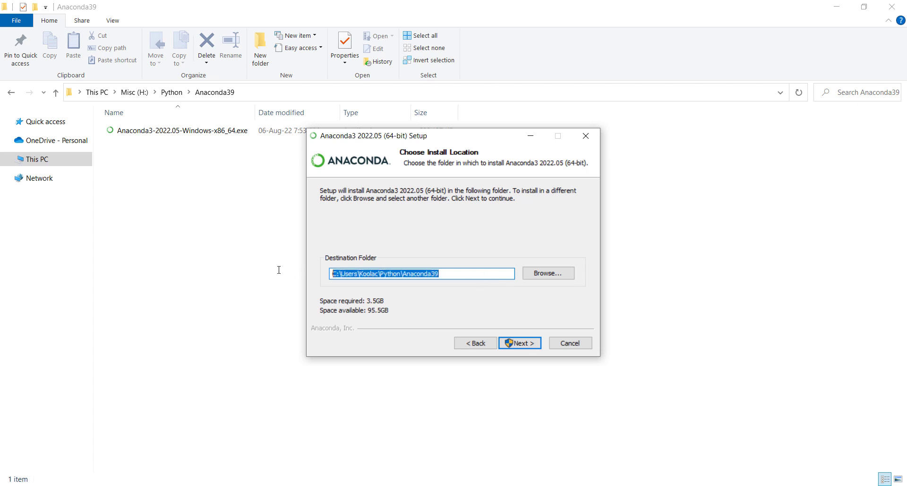
right_click(406, 273)
click(358, 307)
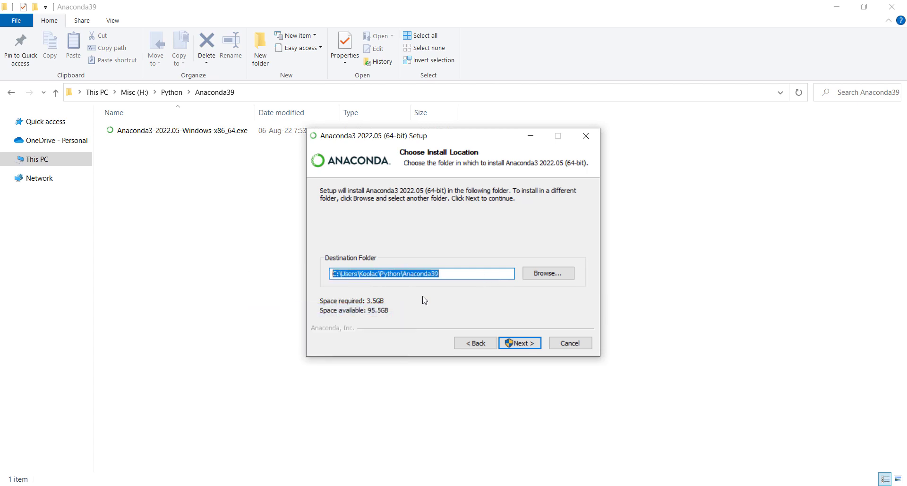
click(451, 275)
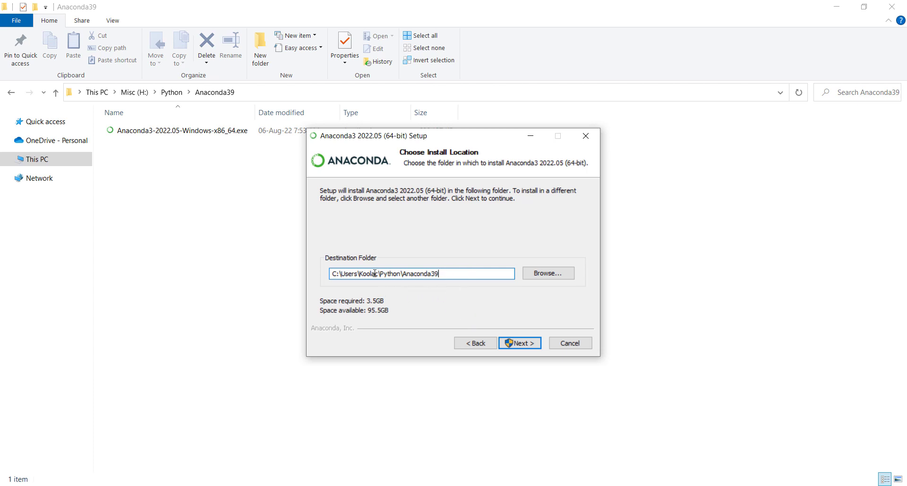
click(528, 347)
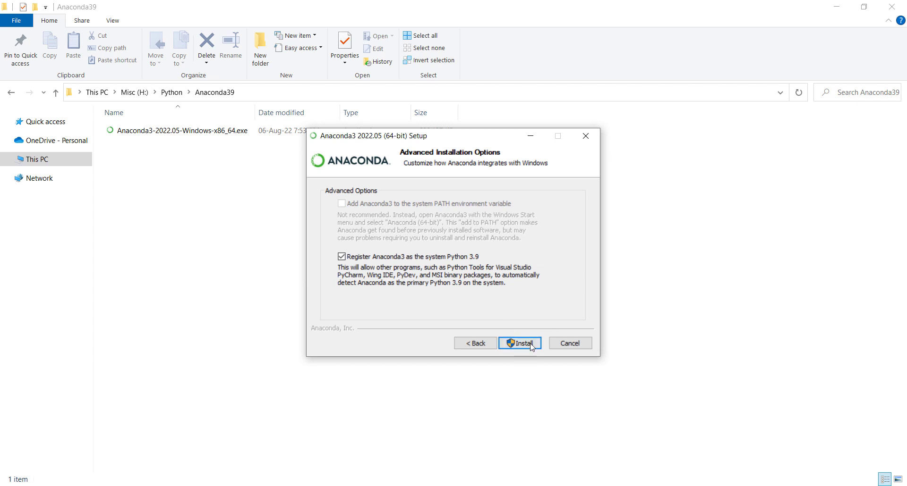
Install Anaconda3 registered as the system Python 3.9, and finish setup with the tutorial and getting-started options unchecked.
click(531, 348)
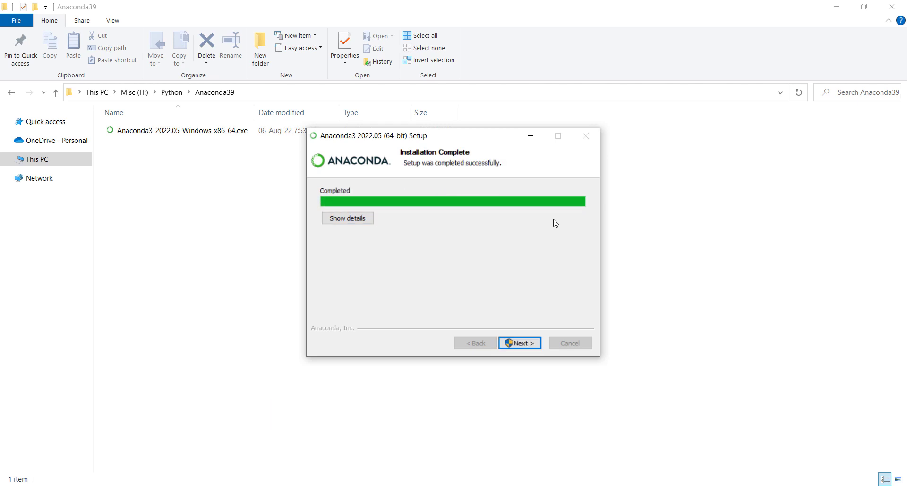
click(539, 345)
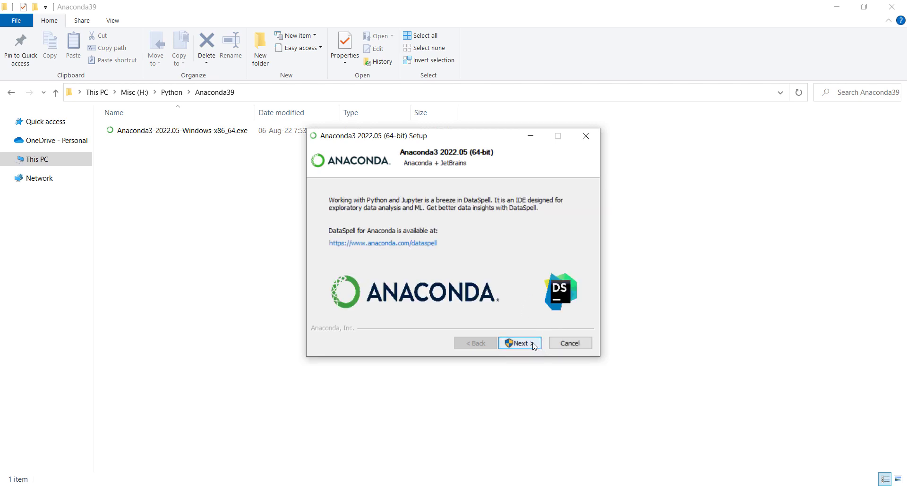
click(533, 346)
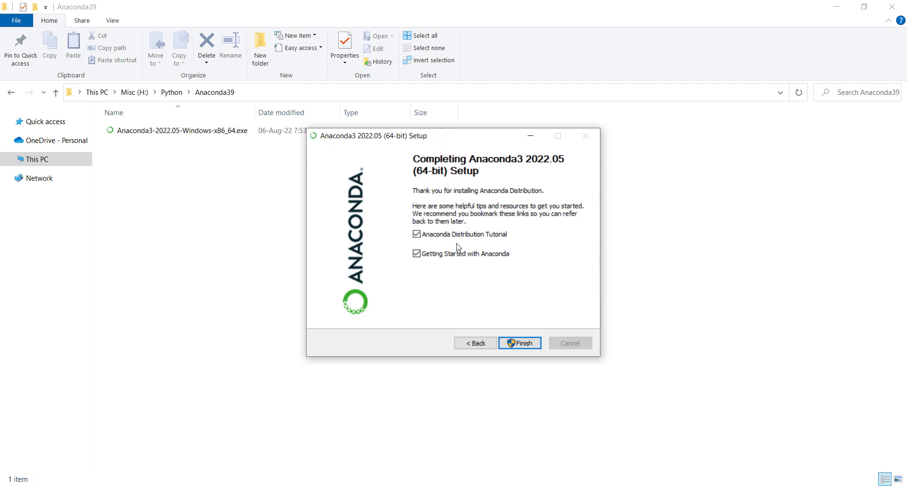
click(420, 236)
click(419, 255)
click(532, 345)
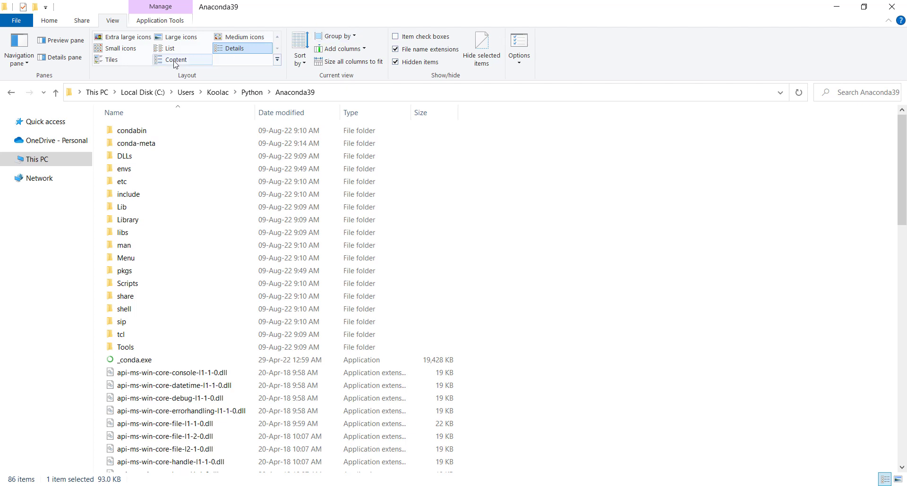
Locate and select python.exe in the Anaconda39 installation folder.
scroll(529, 175, down, 20)
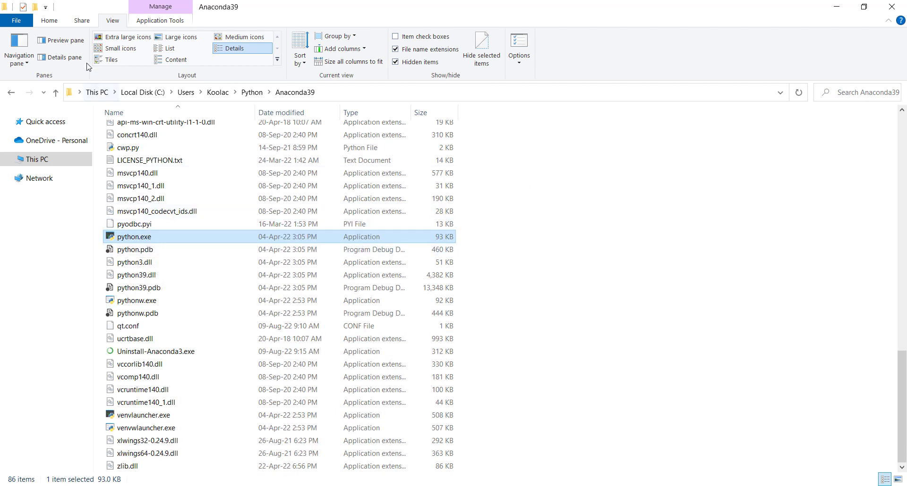
click(149, 236)
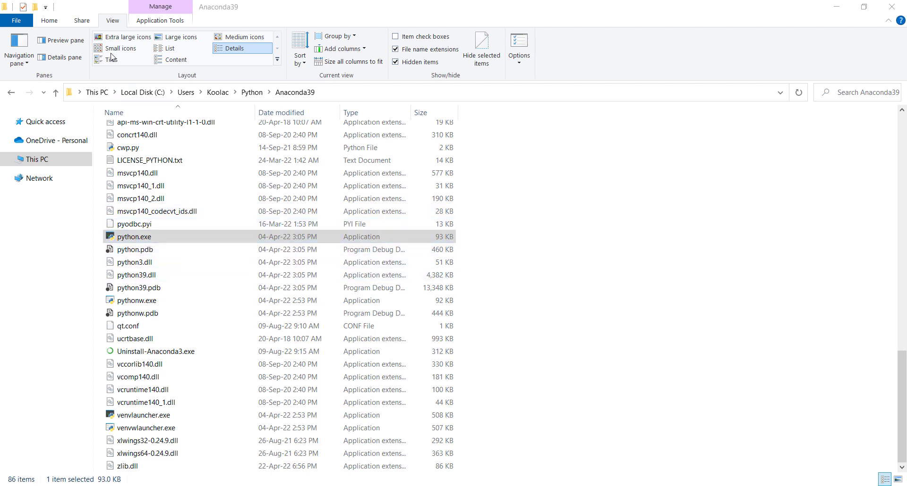
Hide the file name extensions in the Anaconda39 installation folder, and show them again.
click(114, 24)
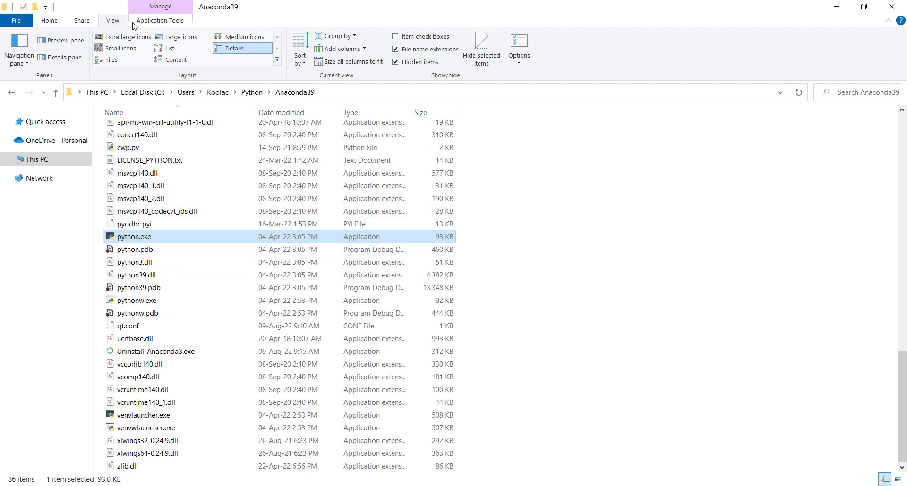
click(396, 49)
scroll(200, 283, down, 5)
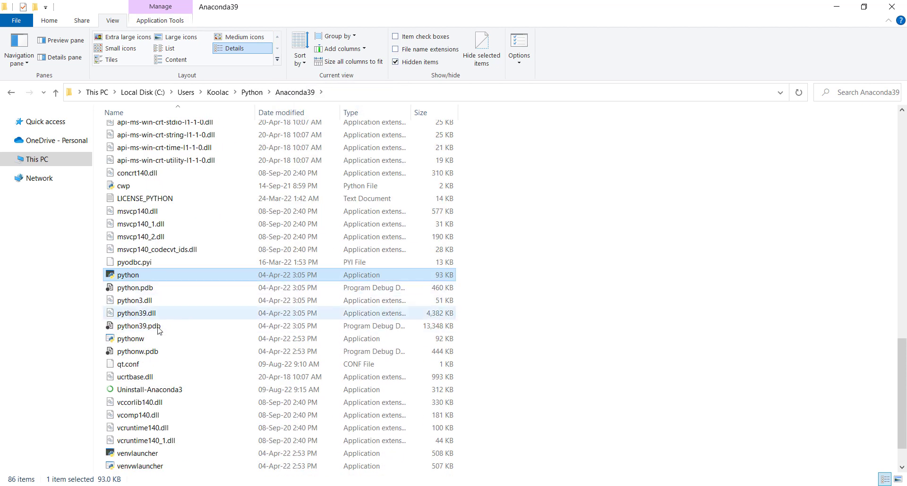
click(396, 49)
scroll(247, 310, down, 6)
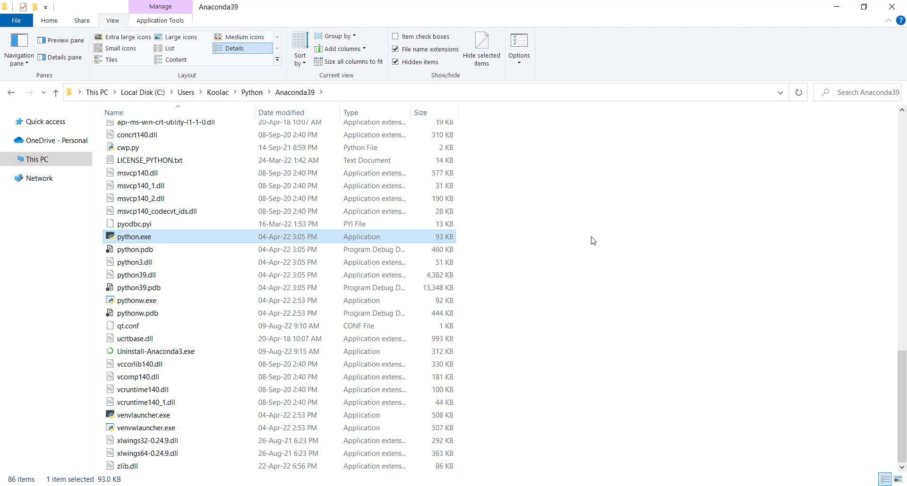
Launch Anaconda Navigator (Anaconda39) from Windows and dismiss the broken configuration notice.
key(alt+Tab)
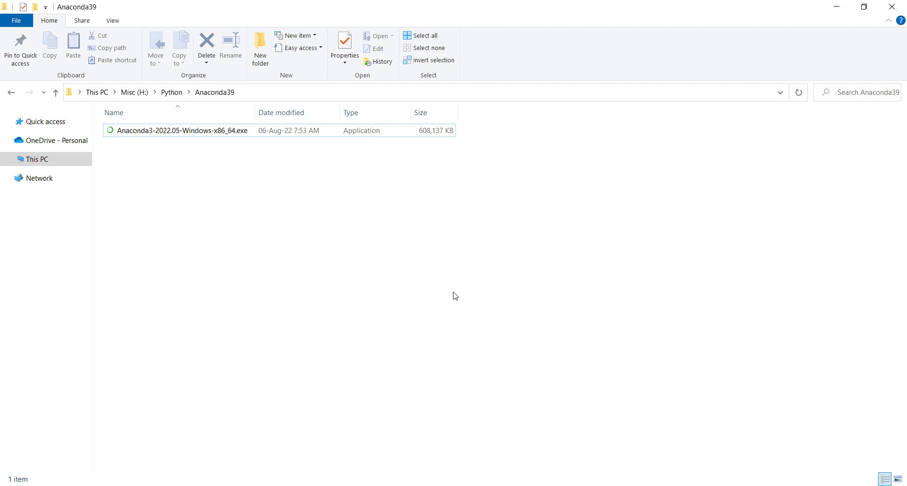
key(super)
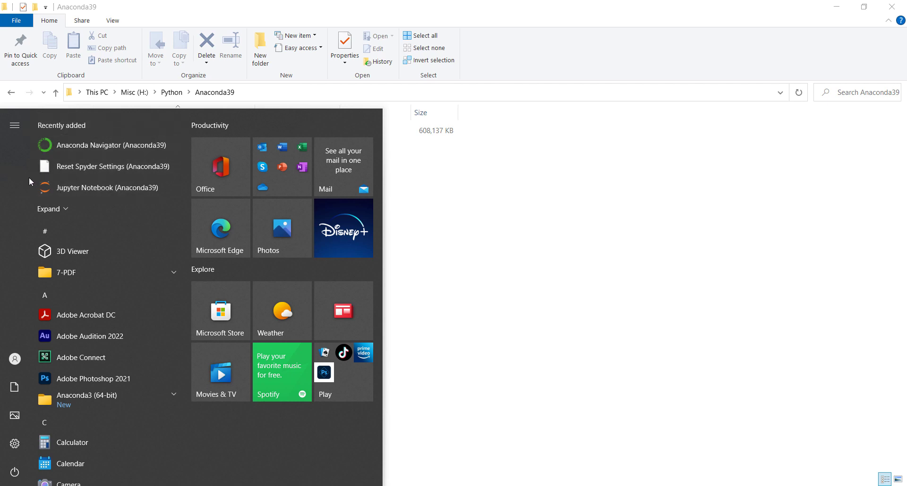
click(83, 145)
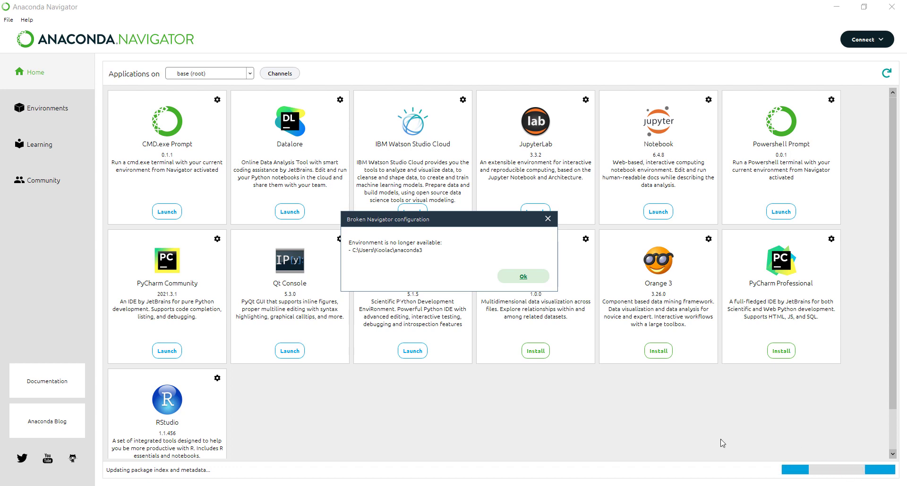
click(524, 277)
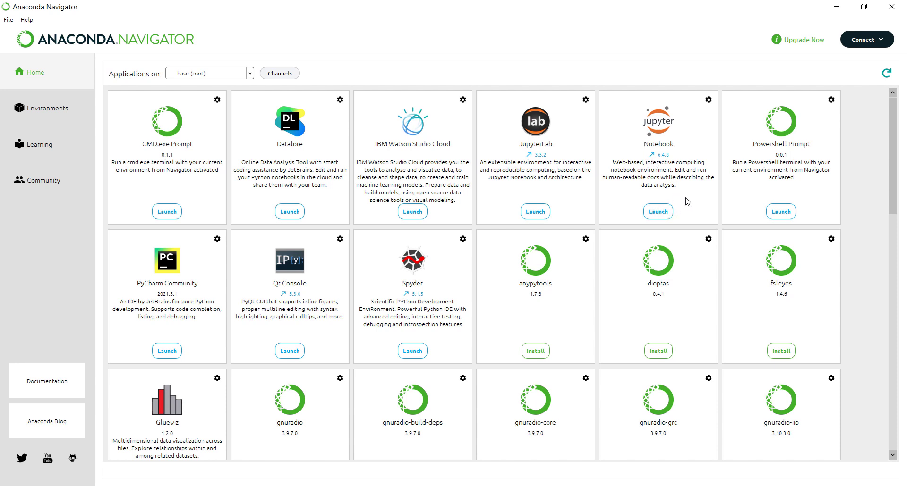
Launch Jupyter Notebook from the base (root) environment and create a new Python 3 (ipykernel) notebook.
click(663, 208)
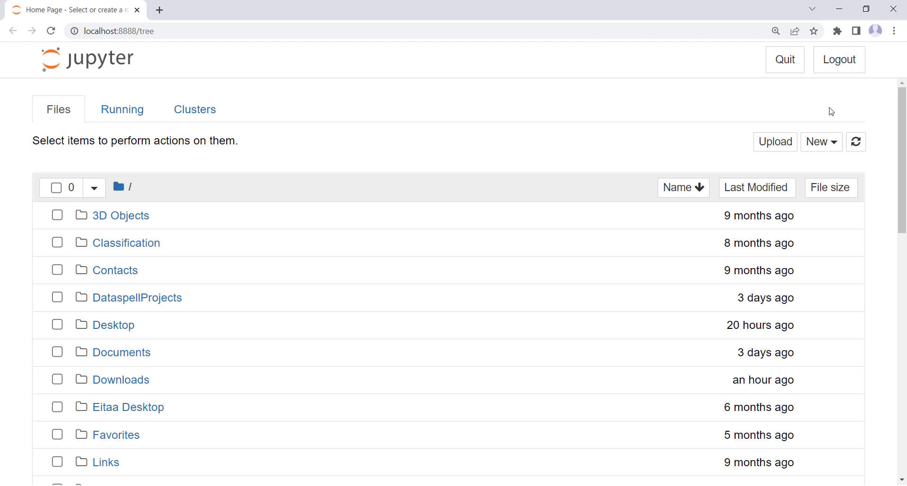
click(825, 144)
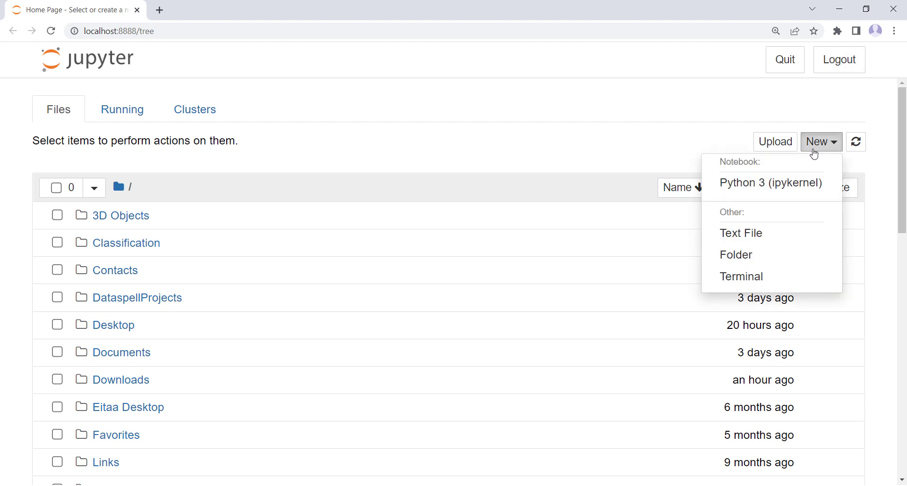
click(751, 184)
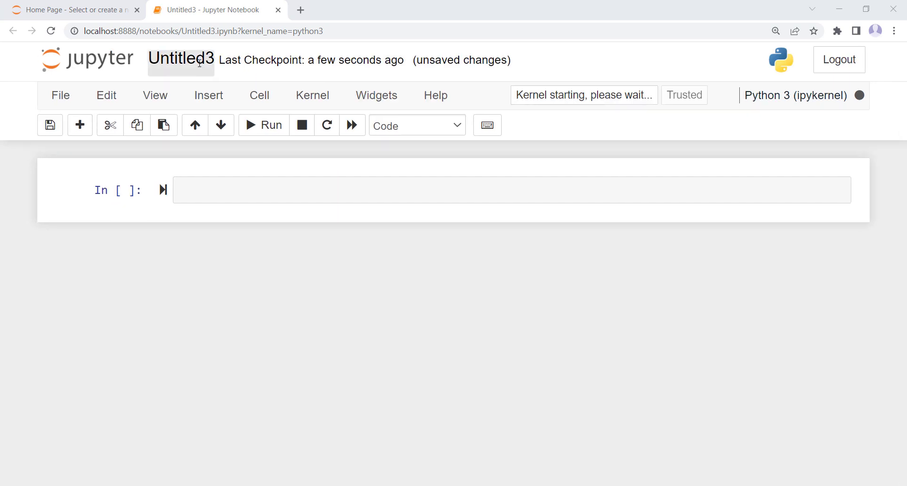
Rename the new notebook as Intro.
click(197, 61)
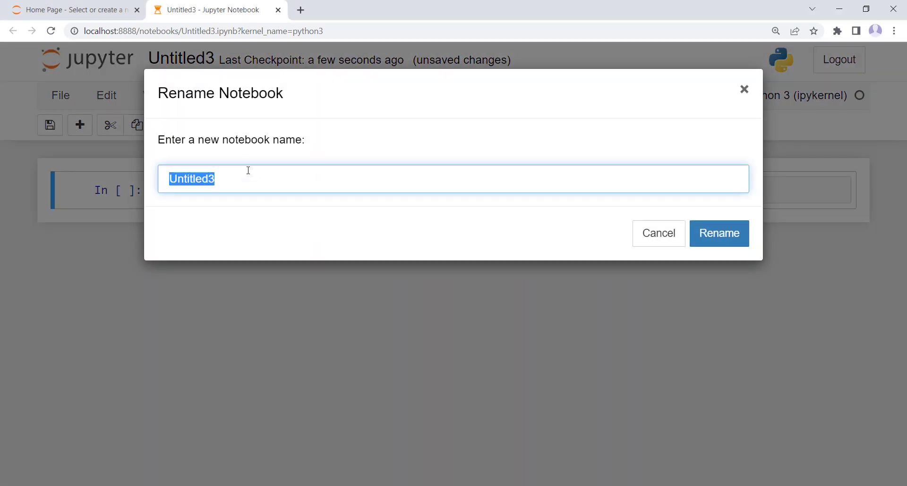
text(Intro)
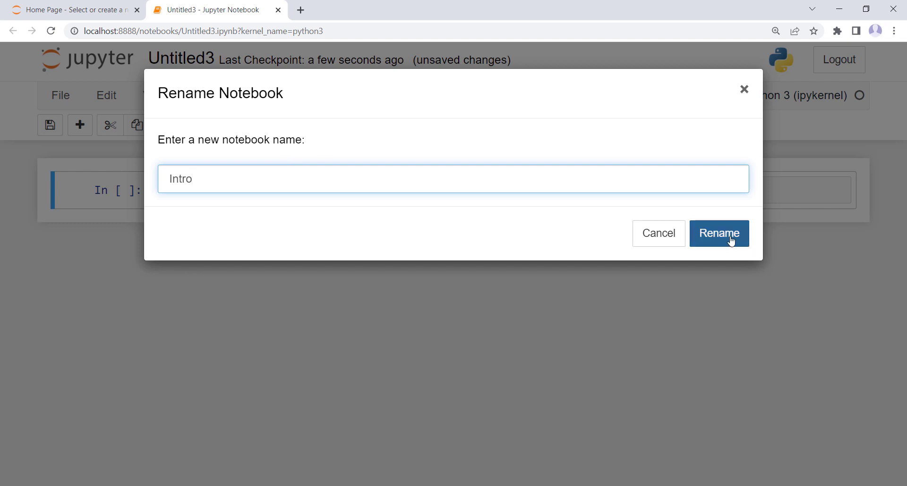
click(731, 241)
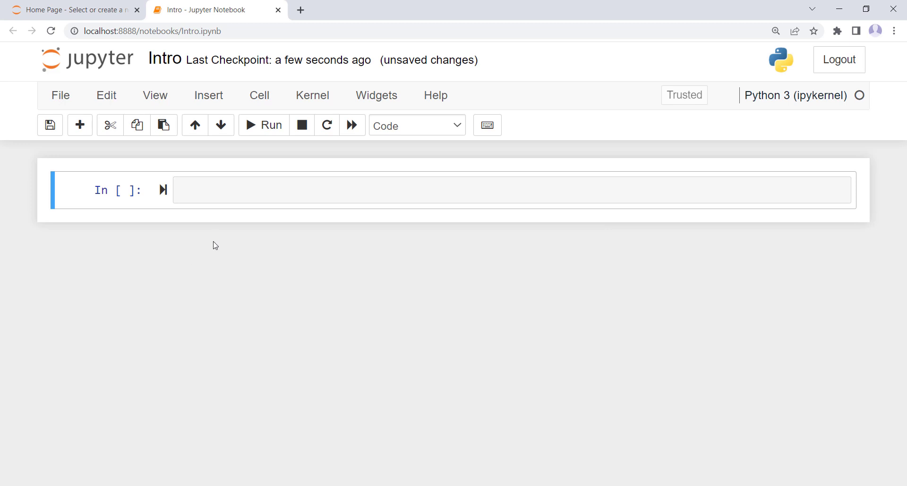
Enter print(5*8) in the first cell and run it.
click(215, 195)
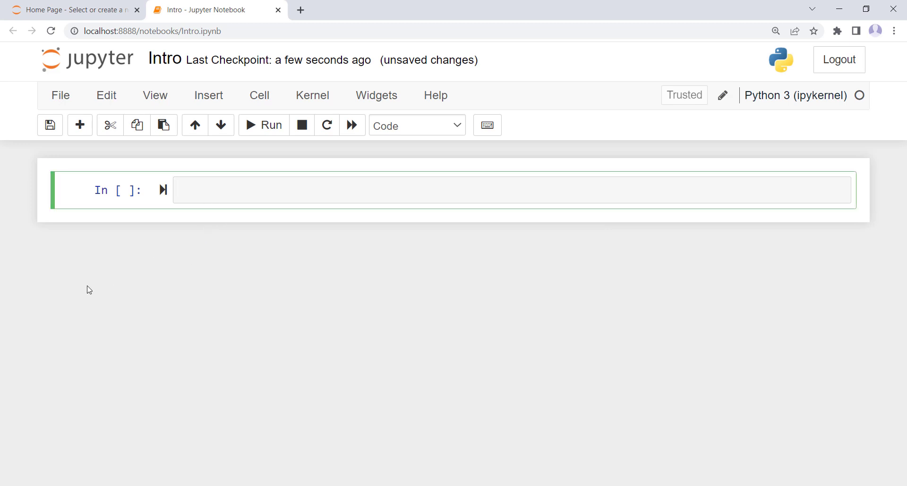
text(print(5*8)
click(253, 125)
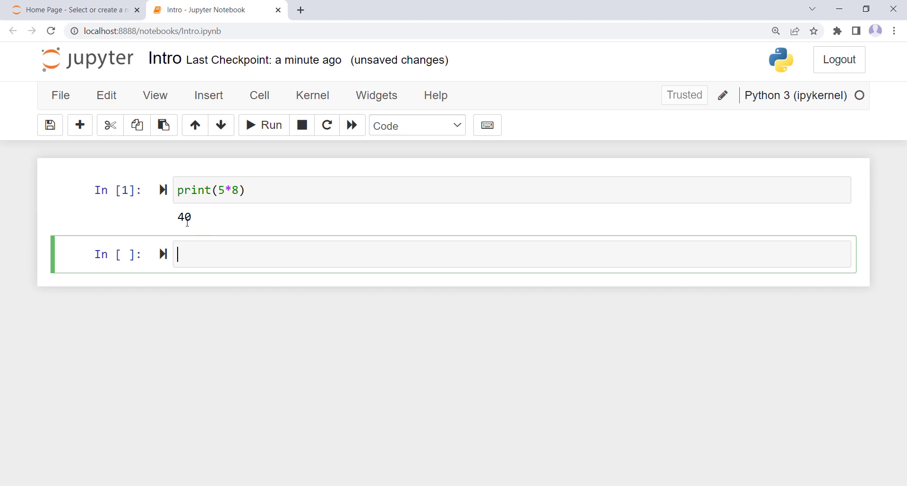
Import python_version from platform in the second cell, add print(python_version()) on its second line, and run the cell.
text(from platform)
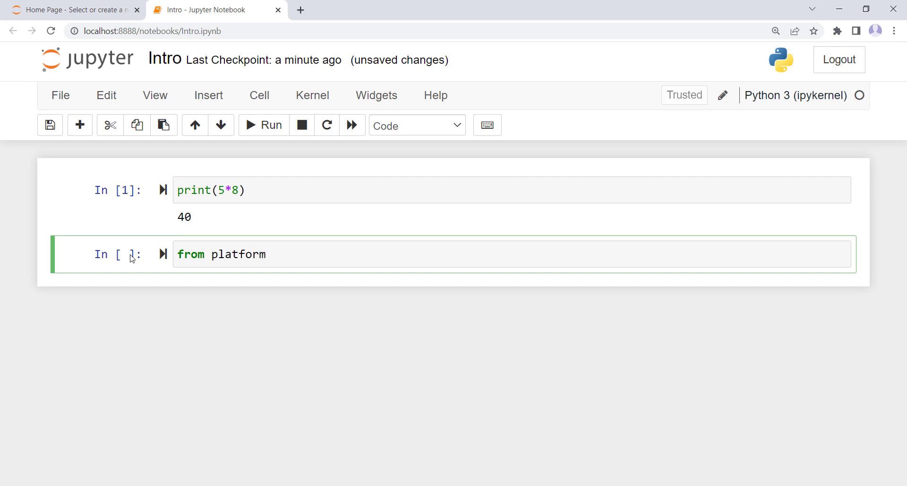
text( import python_version)
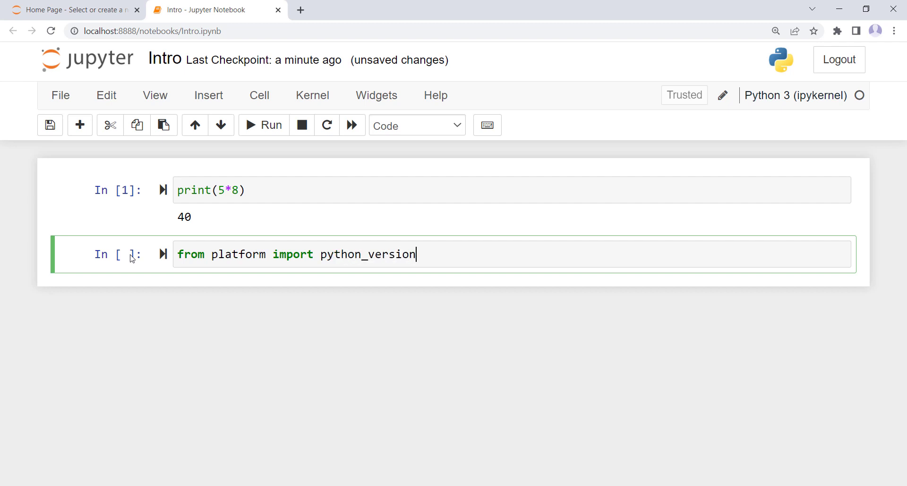
key(Return)
text(print())
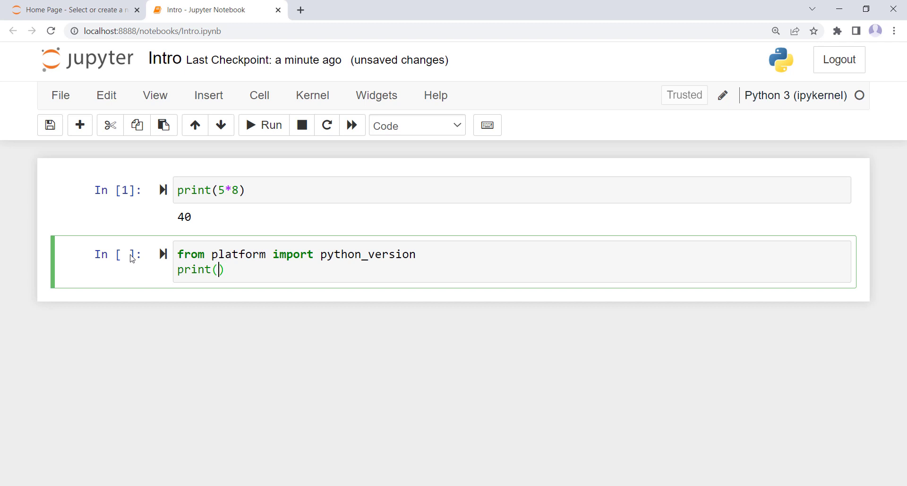
text(python_version()
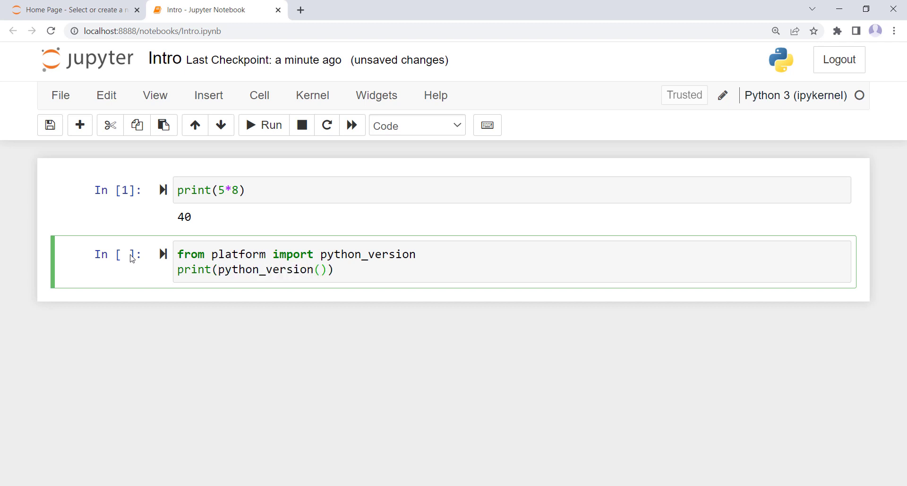
click(267, 131)
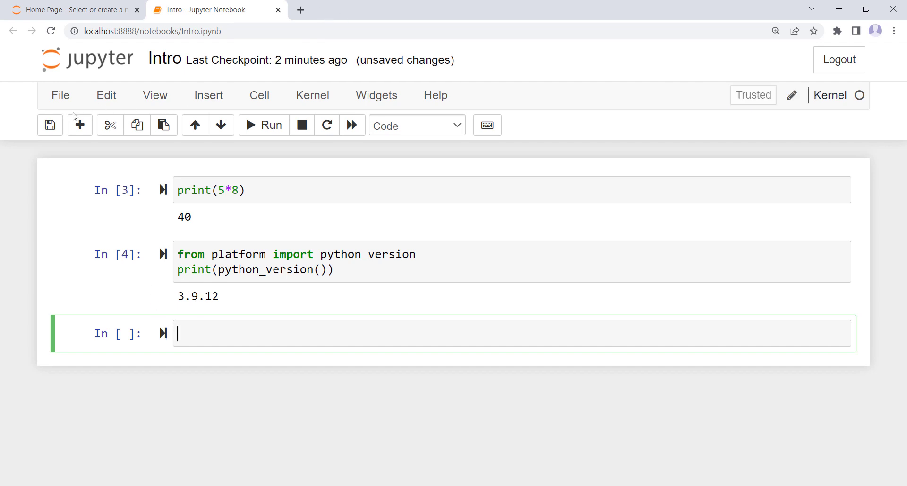
Save the Intro notebook and close it.
click(48, 126)
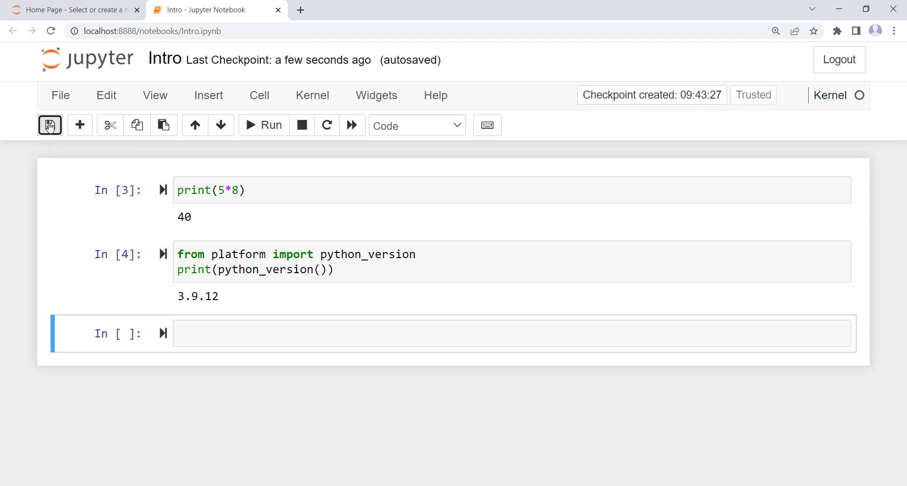
click(278, 14)
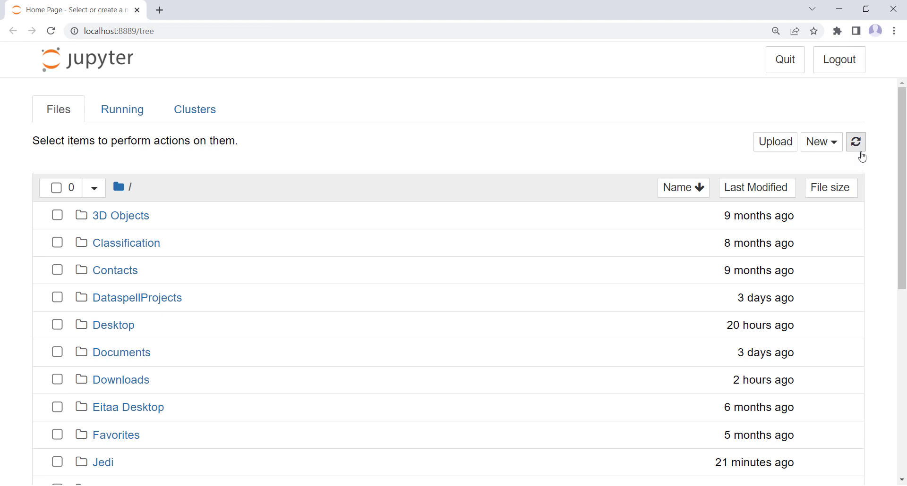
Refresh the Jupyter file list and reopen Intro.ipynb to check the saved notebook.
click(857, 147)
scroll(867, 180, down, 8)
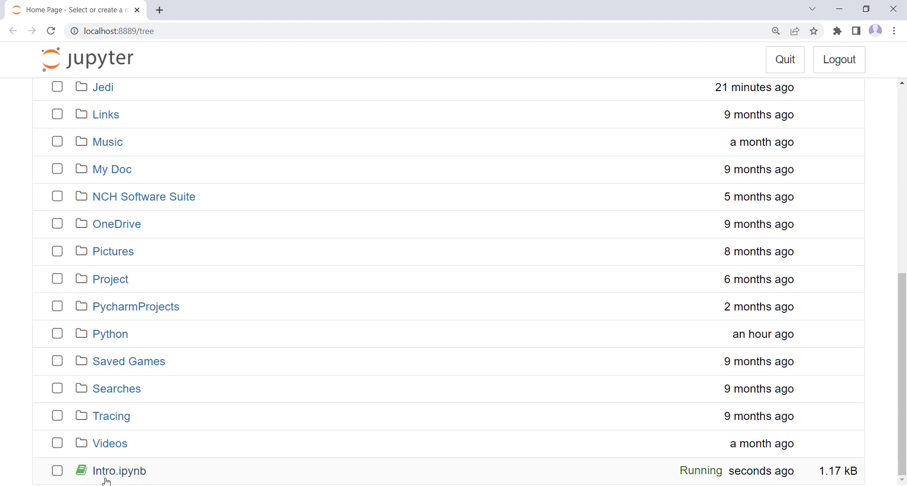
click(135, 472)
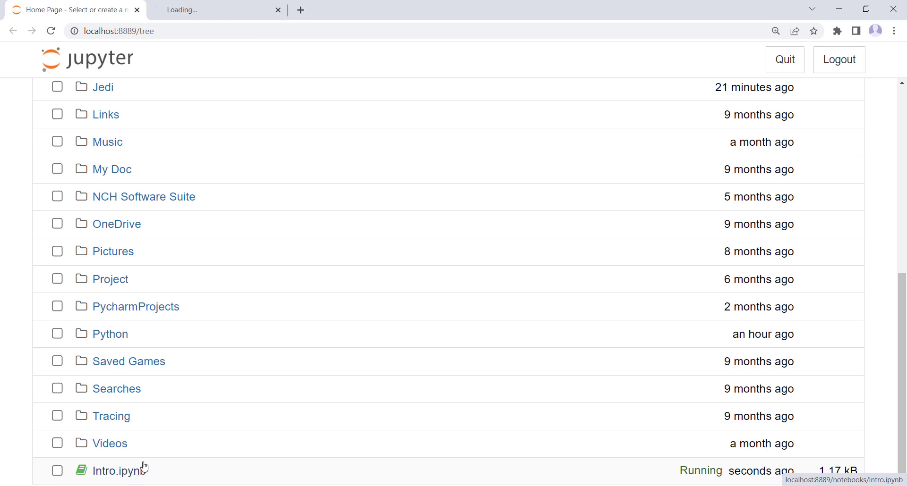
click(184, 8)
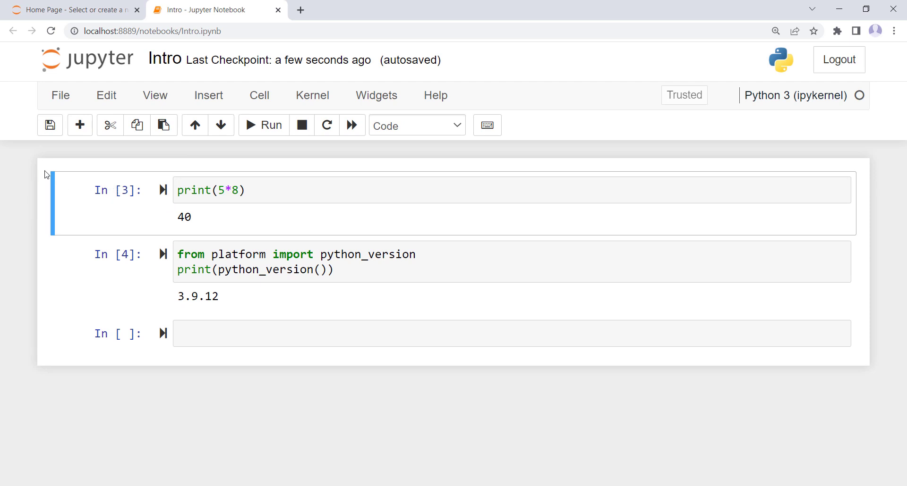
Close the reopened Intro notebook and the browser window.
click(278, 10)
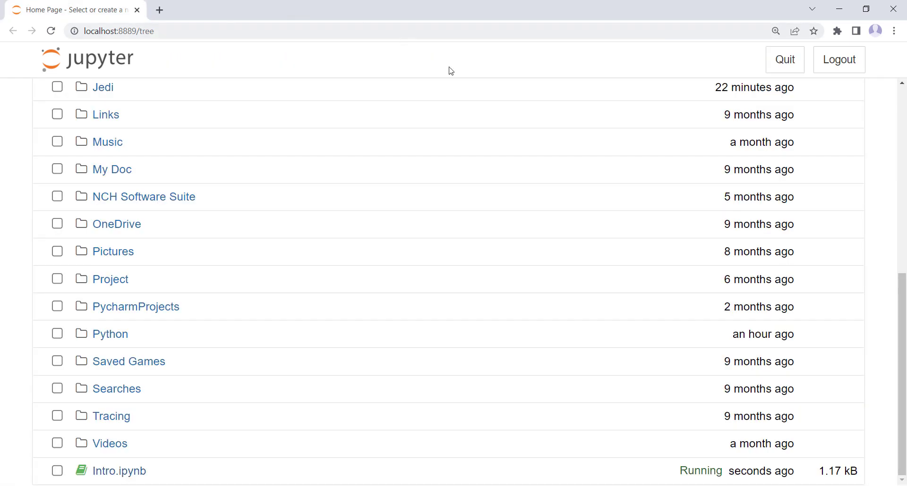
click(893, 10)
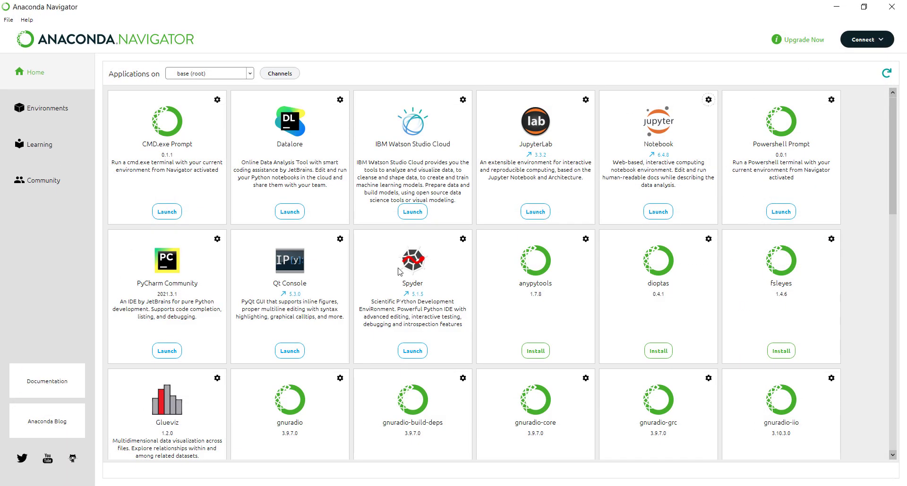
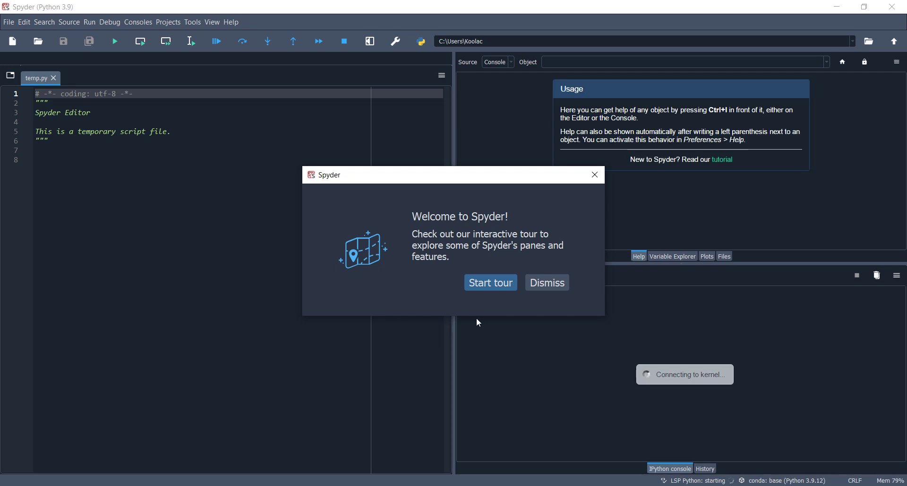
In Spyder, dismiss the welcome tour and clear all the template text from temp.py.
click(547, 284)
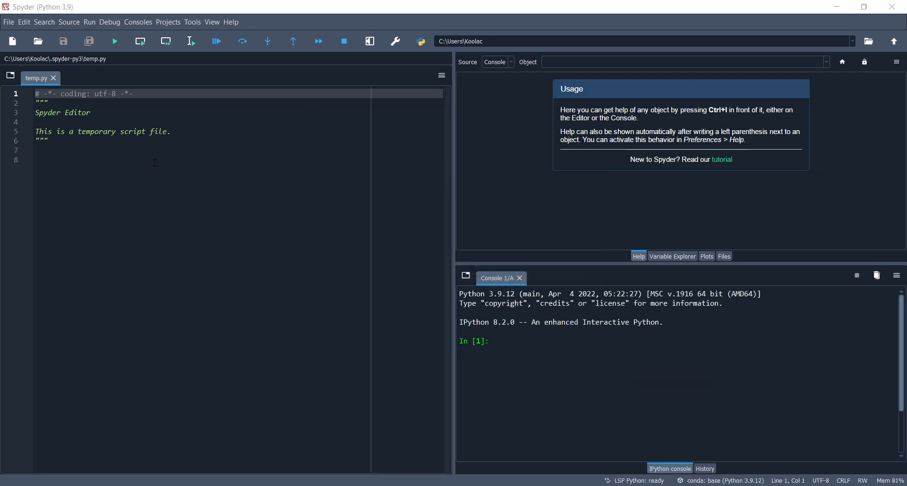
drag(105, 152, 5, 84)
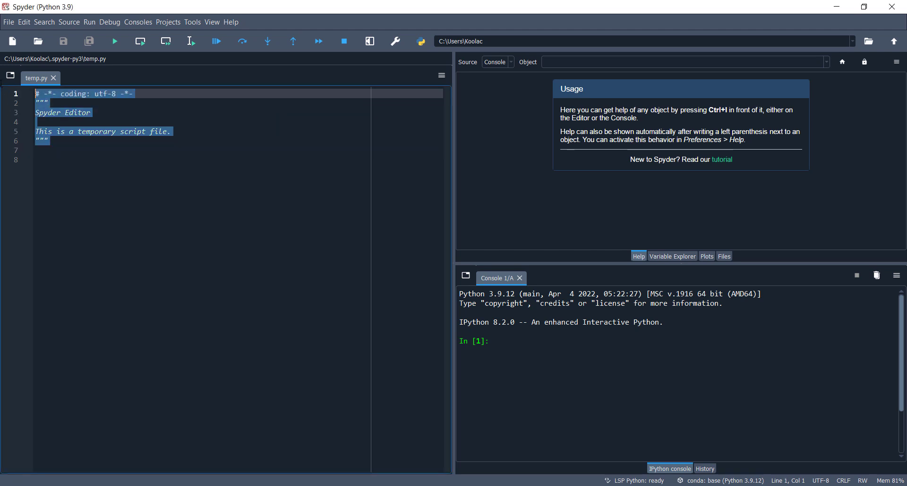
key(Delete)
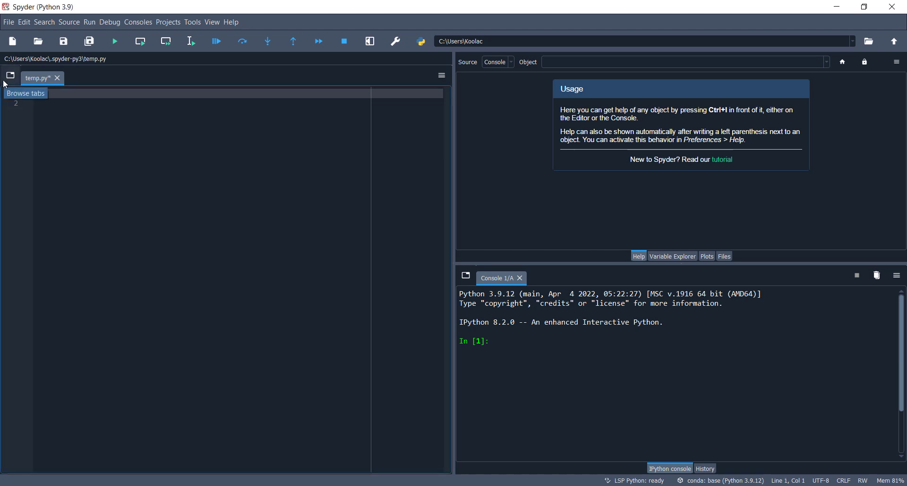
click(94, 125)
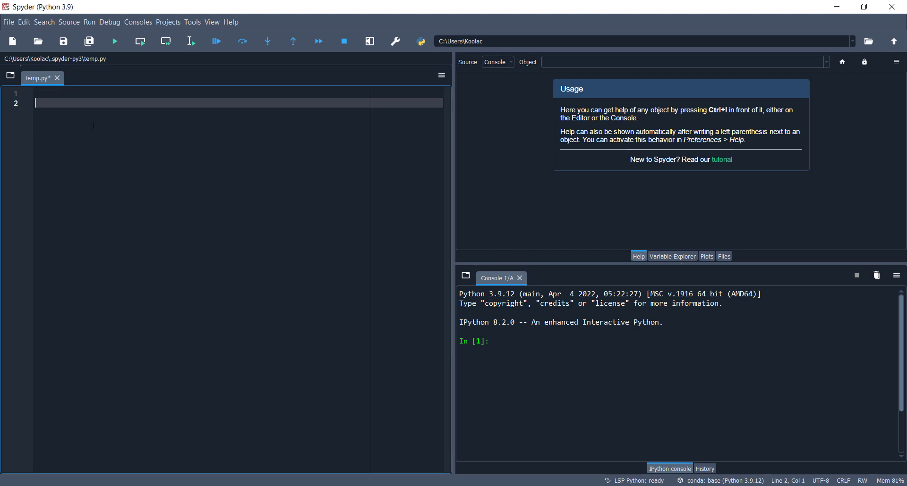
key(BackSpace)
Enter print(5*8) in temp.py and run the cell.
text(print)
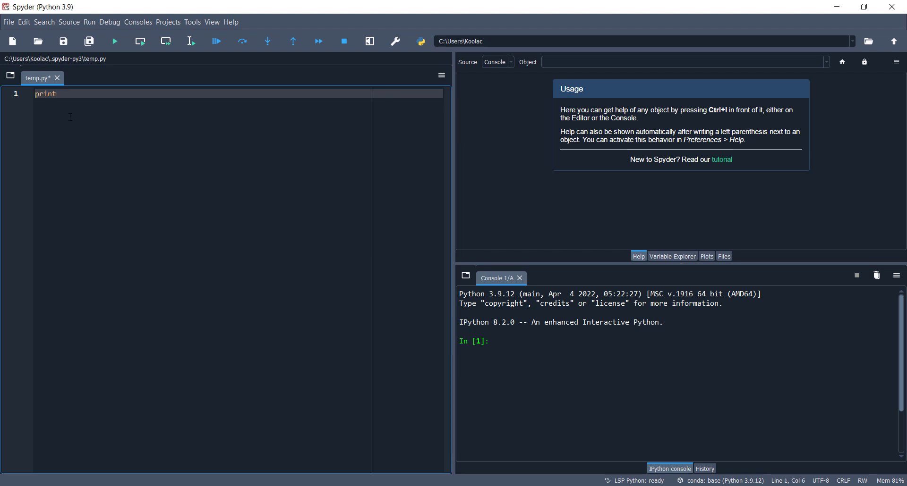
text(()5*8)
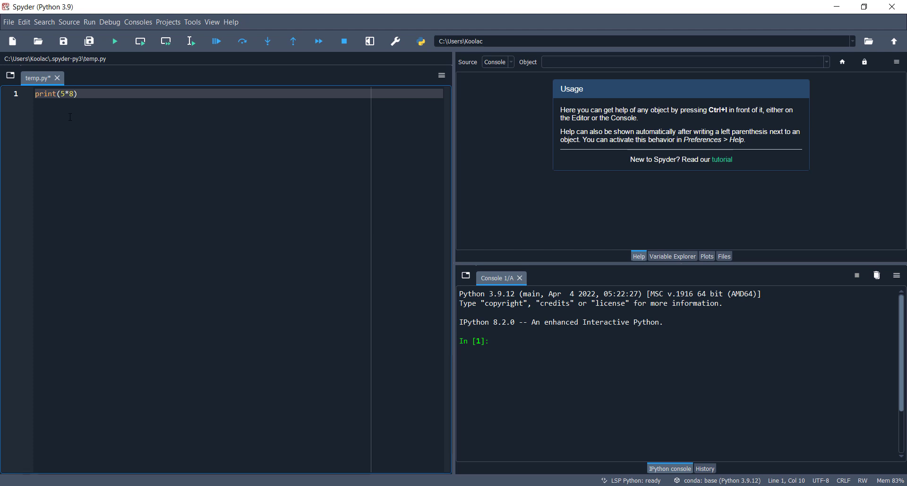
key(ctrl+Return)
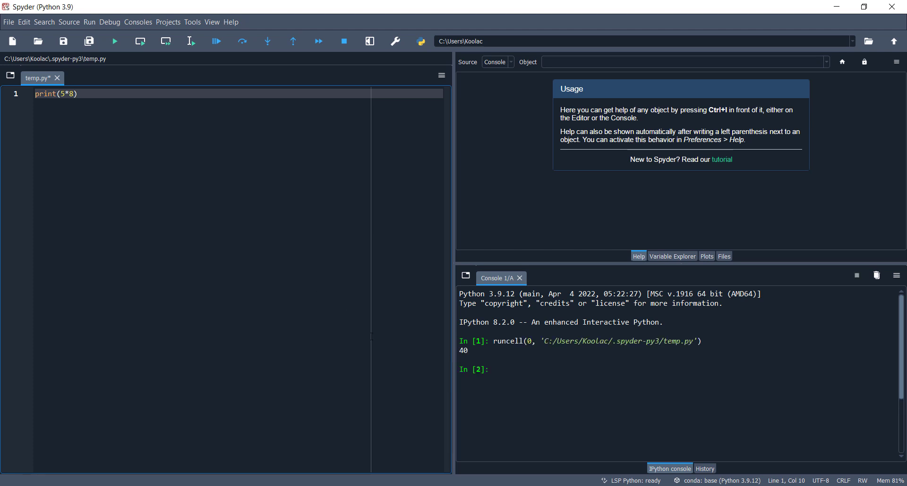
Replace the code in temp.py with from platform import python_version, picking the function name from the completion suggestions.
drag(79, 94, 17, 98)
text(from)
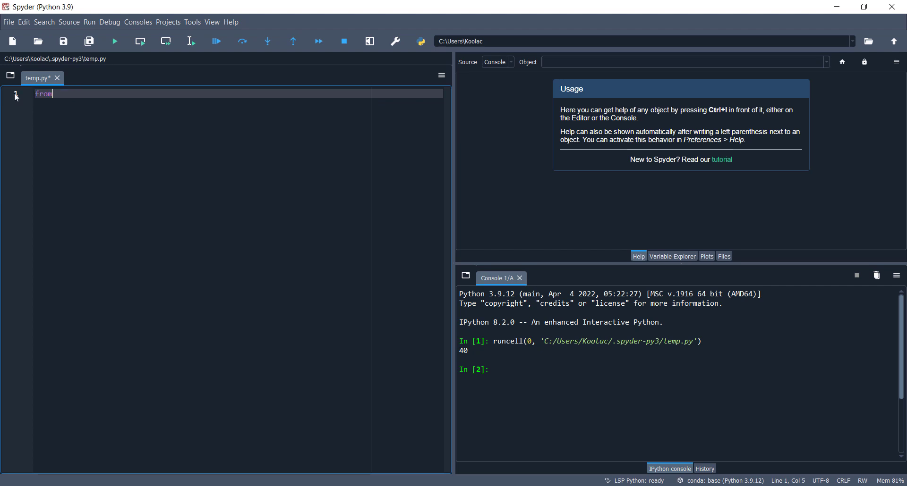
text( platform )
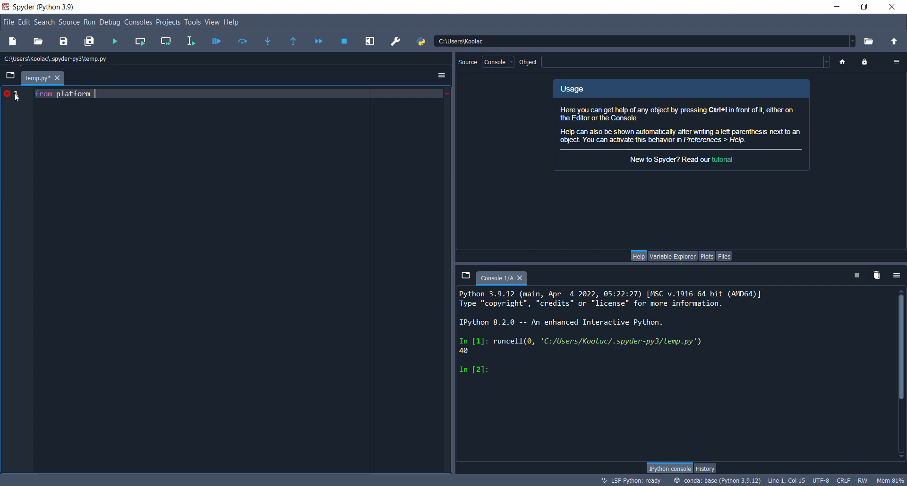
text(import python)
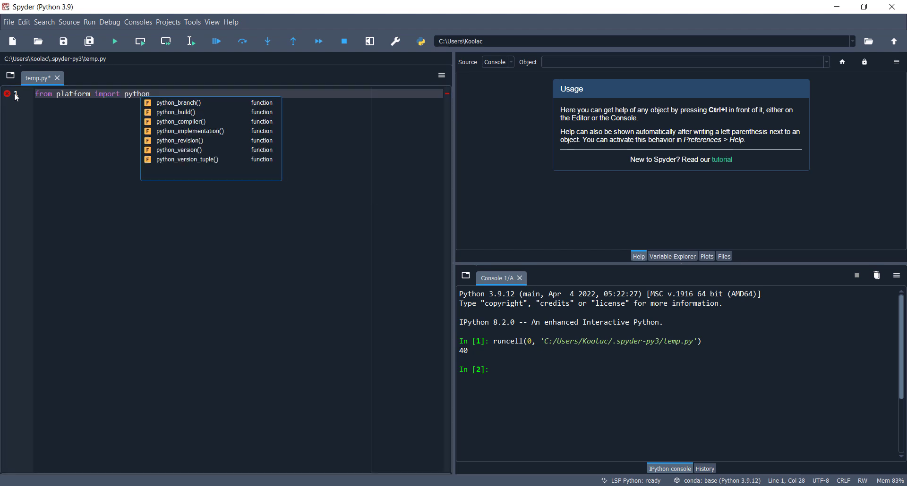
key(Down)
key(Down)
key(Down)
key(Down)
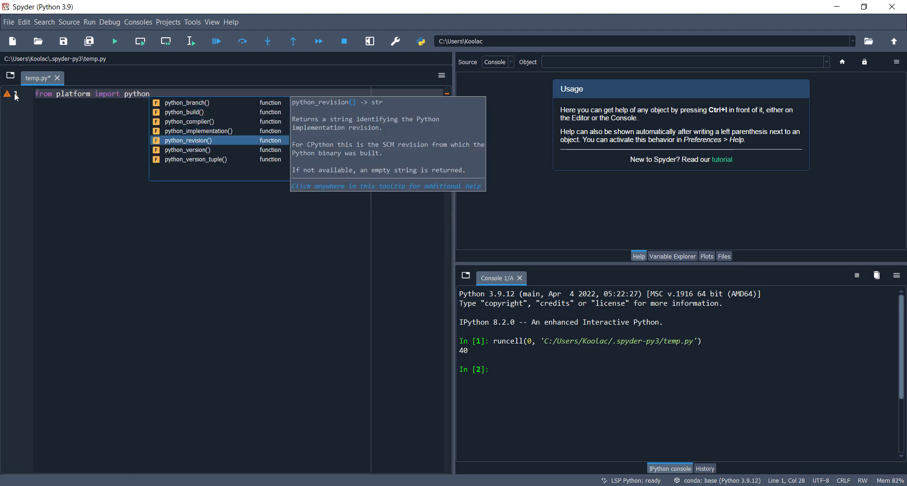
key(Down)
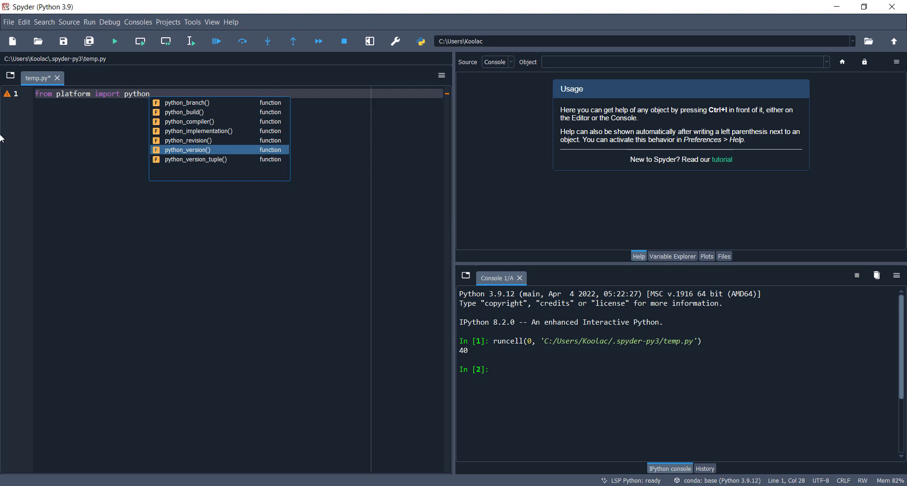
click(177, 150)
key(Return)
Add print(python_version()) as the second line of temp.py and run the code.
text(p)
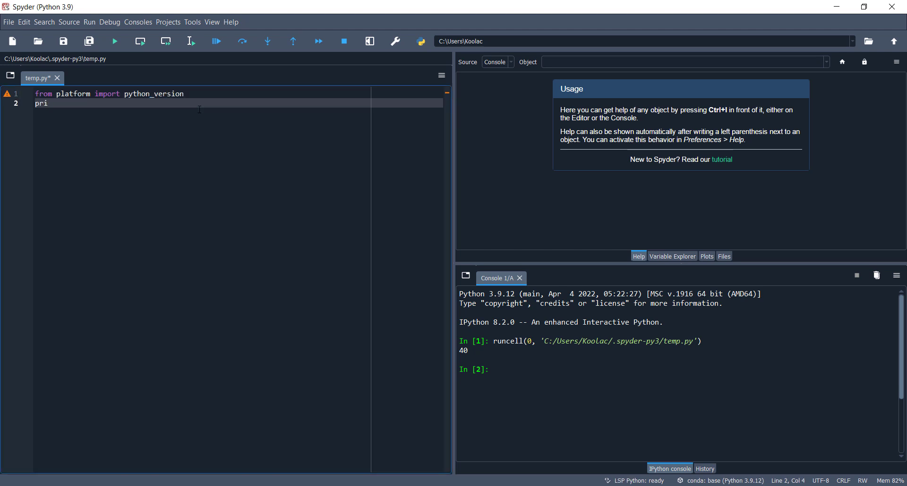
text(ri)
key(Return)
text((pyth)
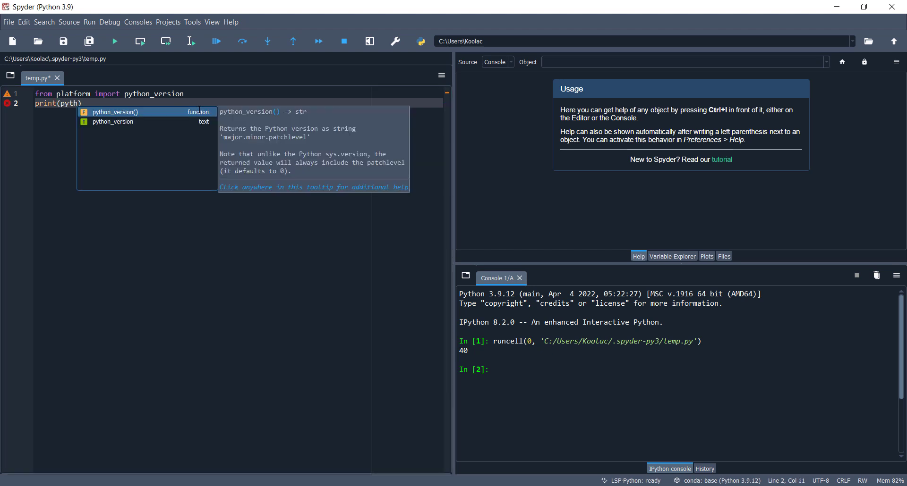
key(Return)
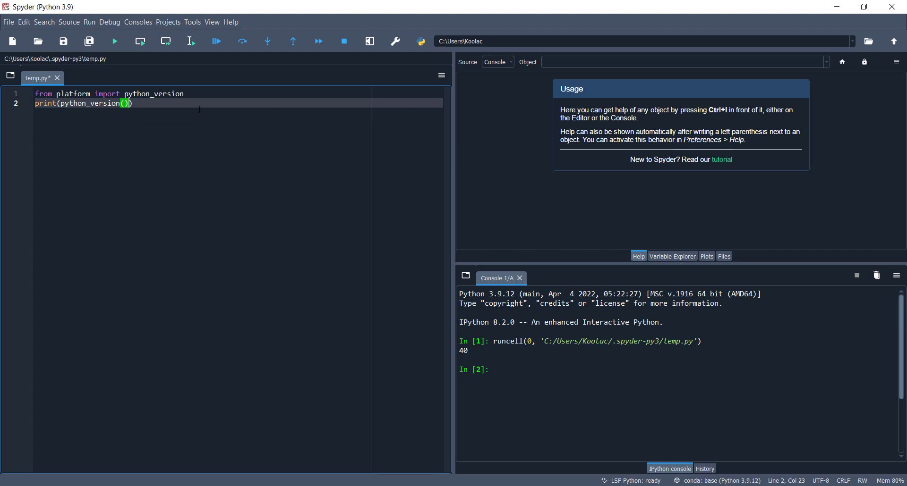
key(ctrl+a)
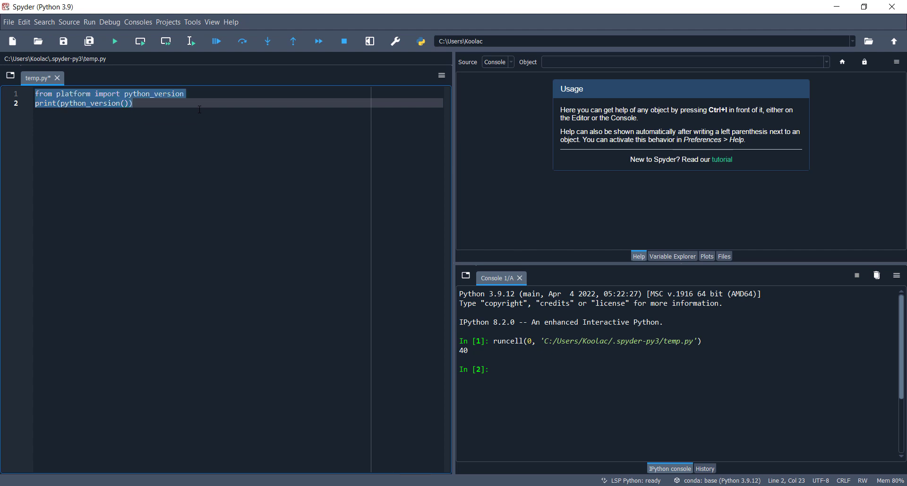
key(ctrl+Return)
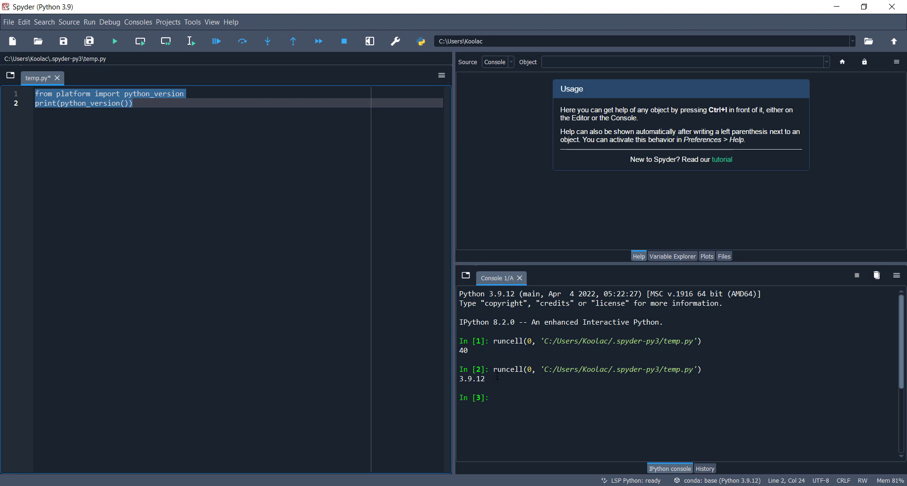
Switch from Spyder to Anaconda Navigator, then open Anaconda Prompt (Anaconda39) and reposition its window.
click(164, 111)
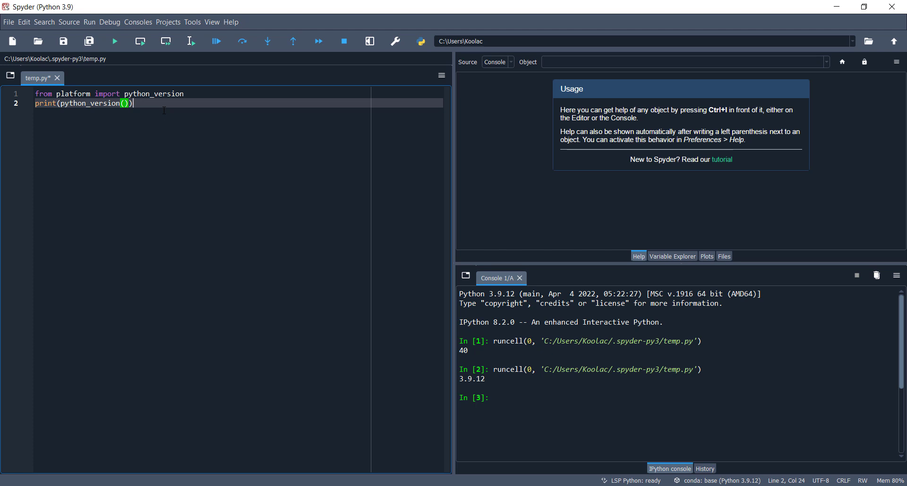
key(alt+Tab)
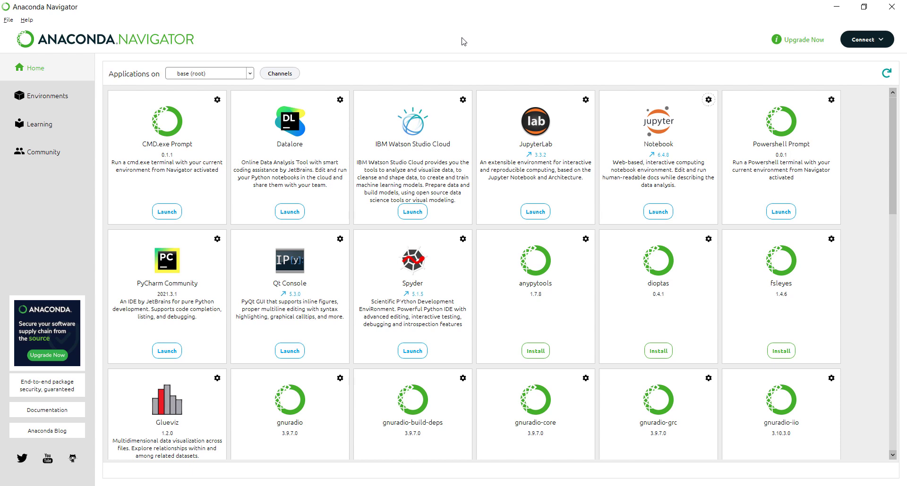
key(super)
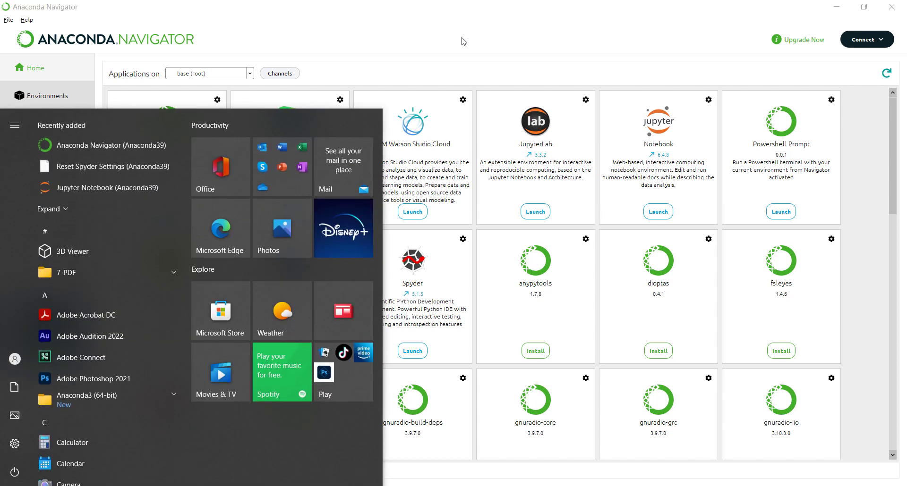
text(anaconda)
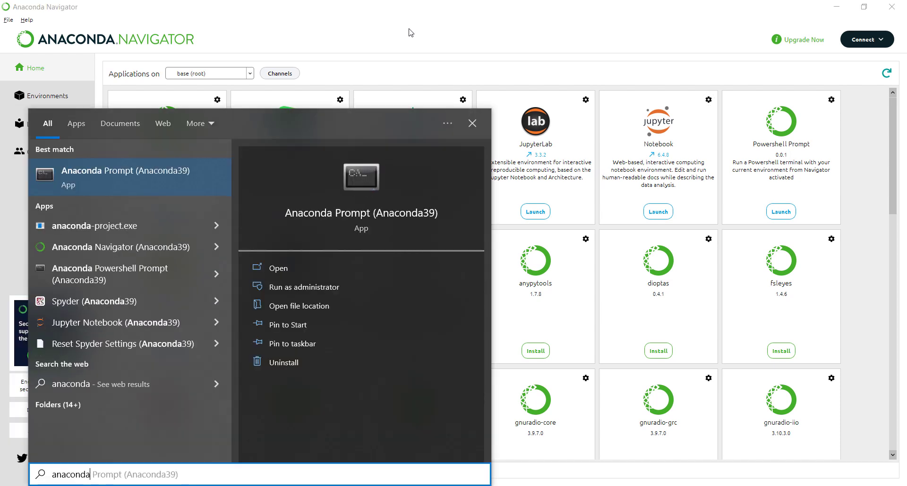
click(149, 175)
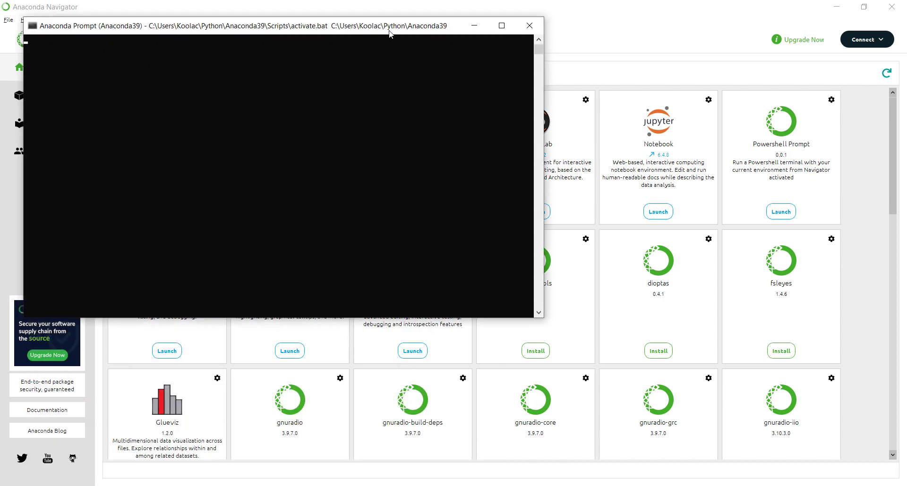
drag(390, 34, 554, 133)
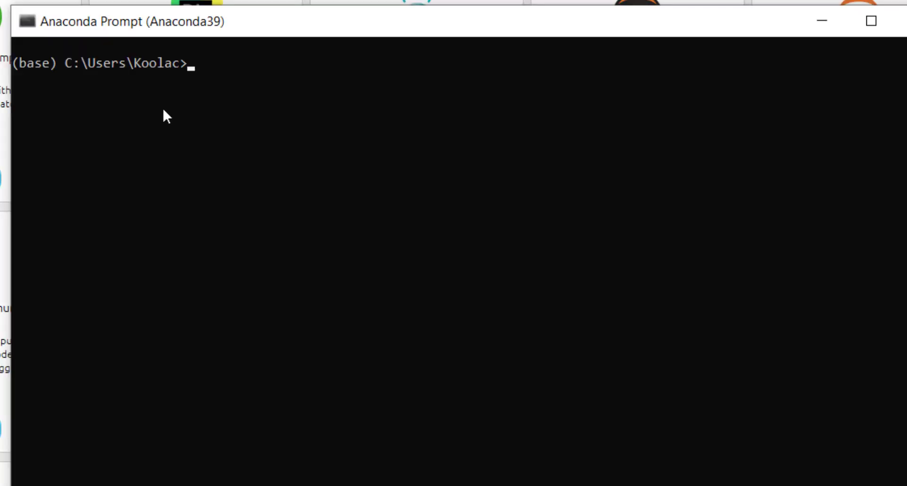
Run conda install statsmodels in the base environment and accept the proposed package plan.
text(conda insta)
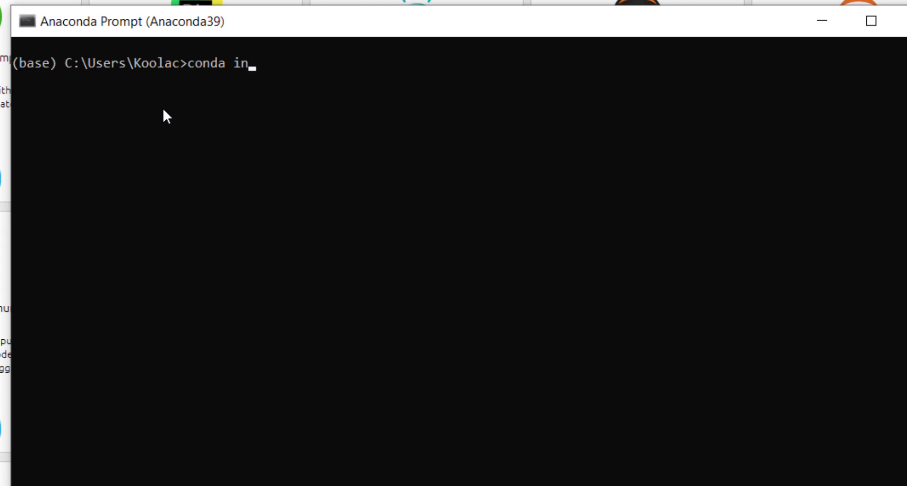
text(ll sta)
key(BackSpace)
text(ta)
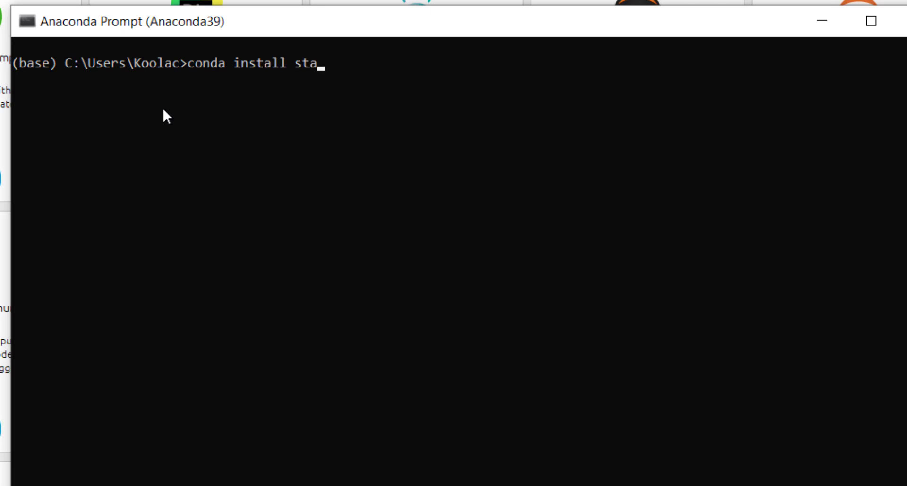
text(tsmodels)
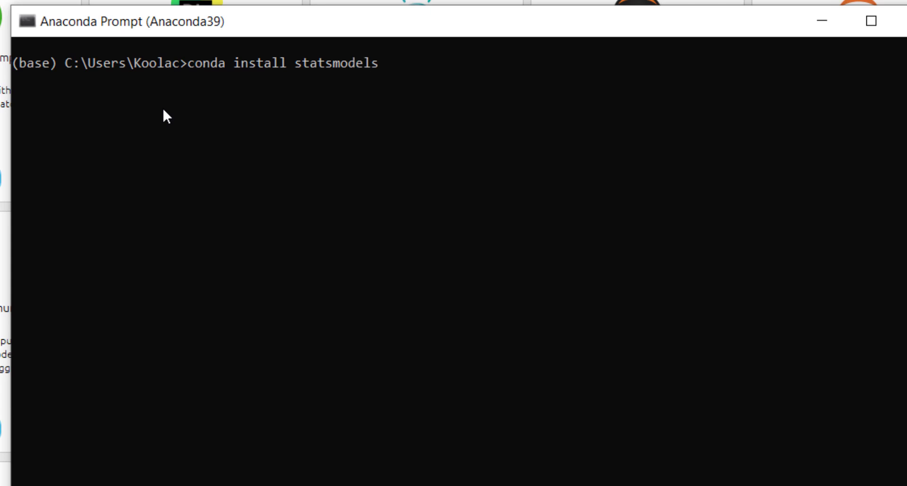
key(Return)
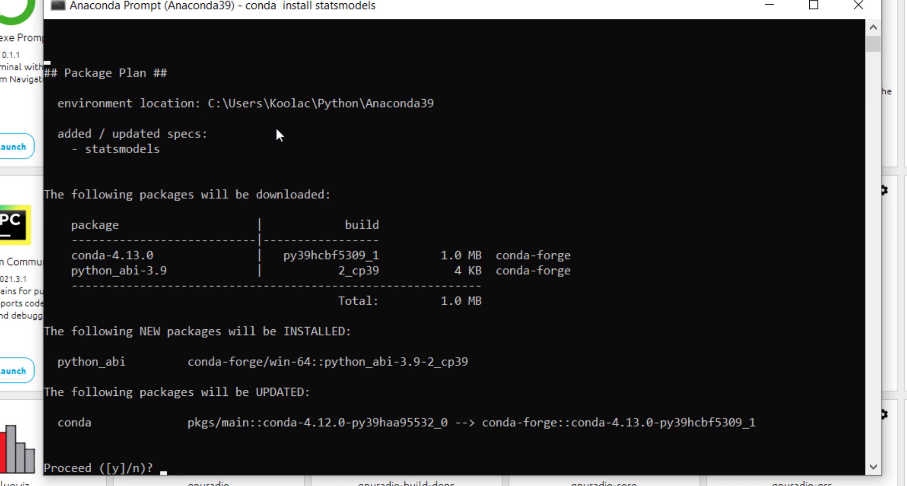
text(y)
key(Return)
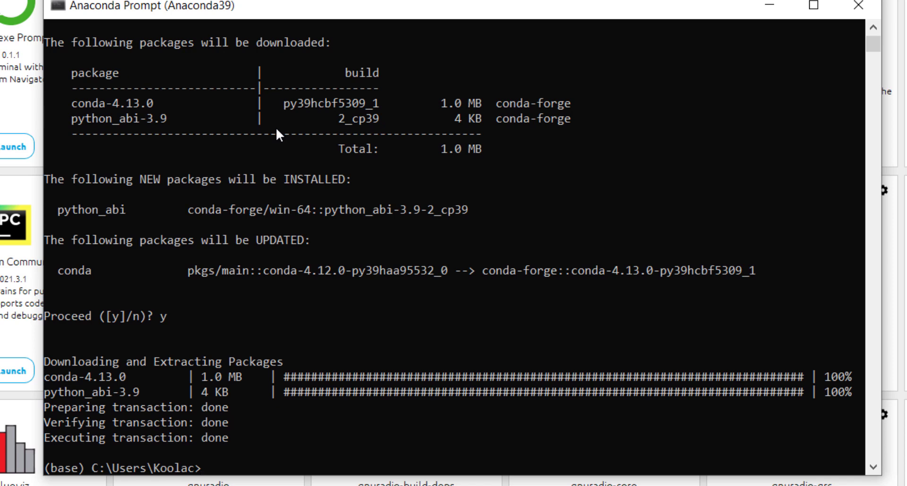
Check the installed Python version with the python --version command.
text(python)
key(BackSpace)
text(--version)
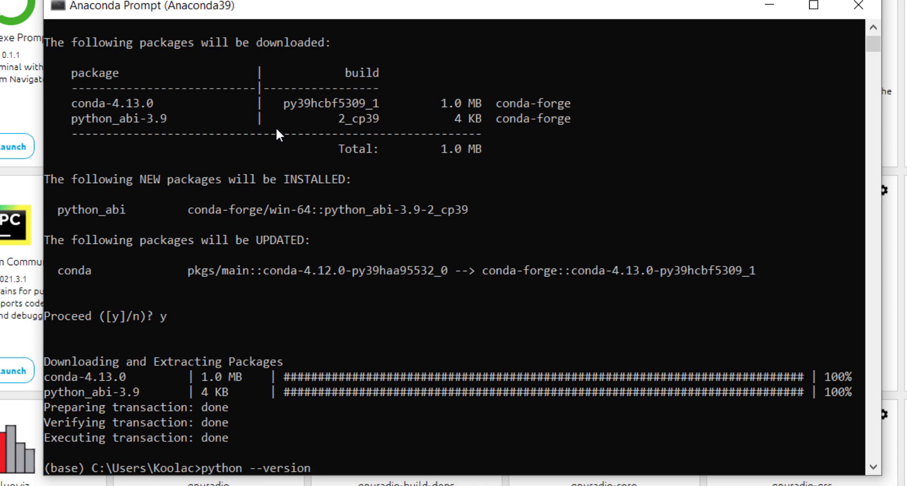
key(Return)
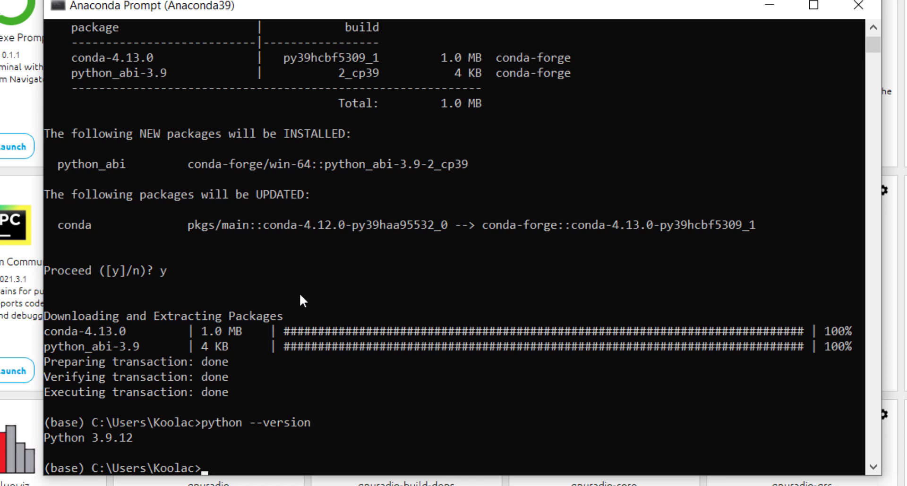
Start the interactive Python interpreter and run print(5*8).
text(python)
key(Return)
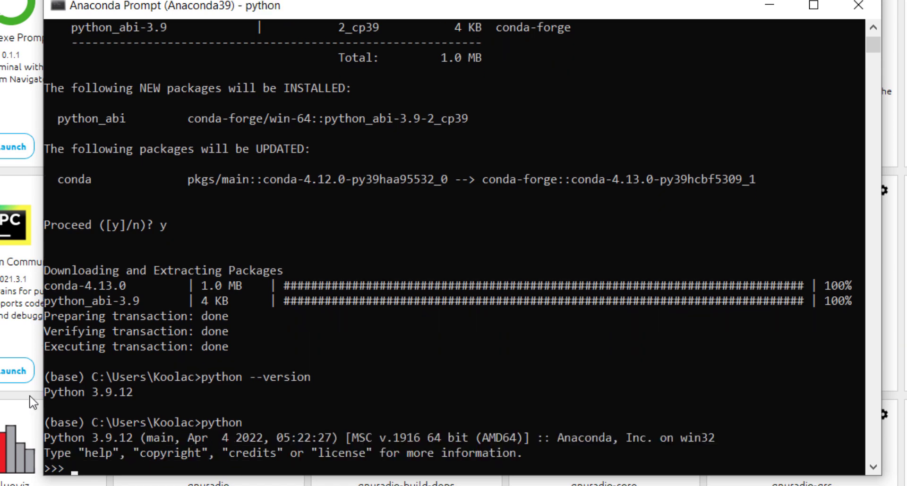
text(print(5*8)
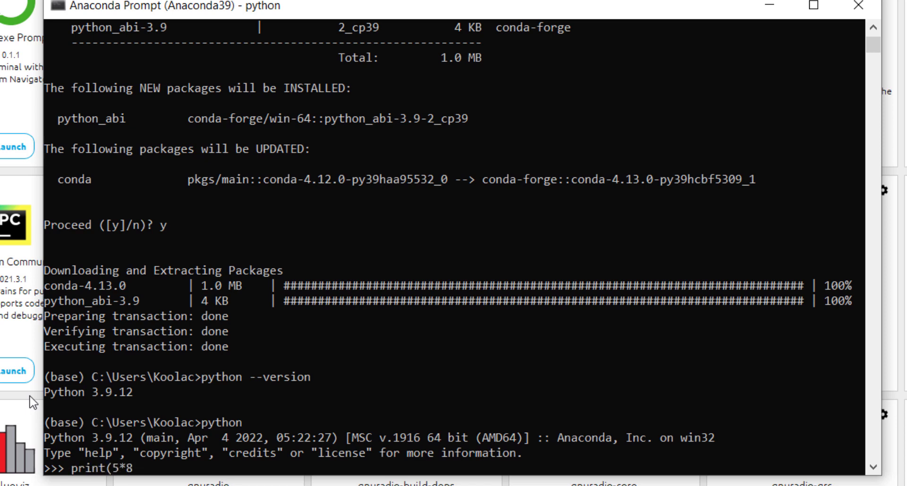
text())
key(Return)
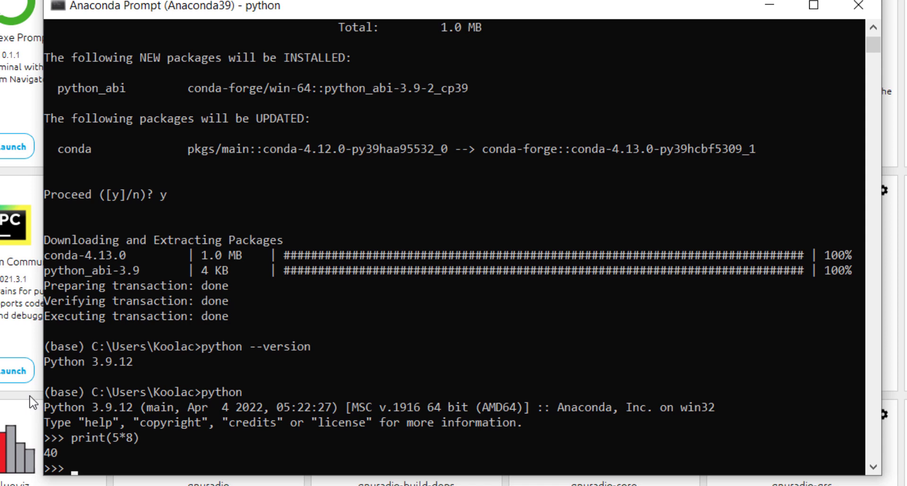
Run from platform import python_version in the Python interpreter.
text(from )
text(py)
key(BackSpace)
text(latform )
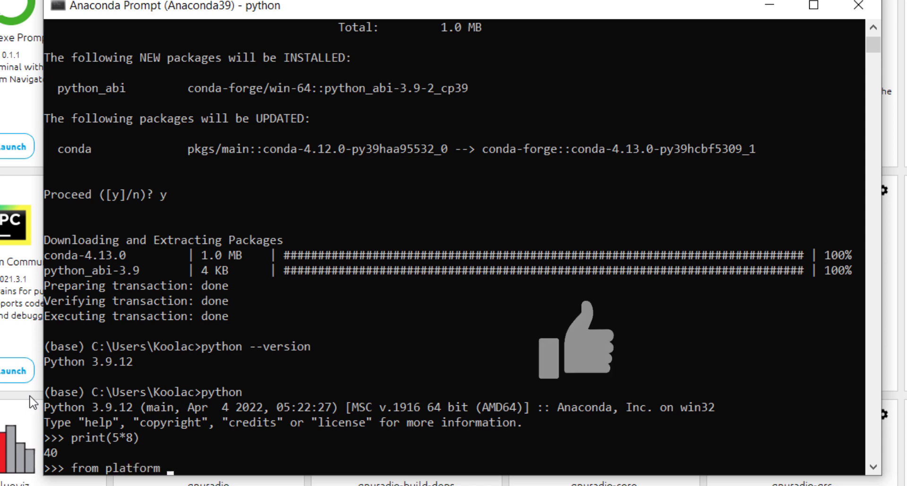
text(import python)
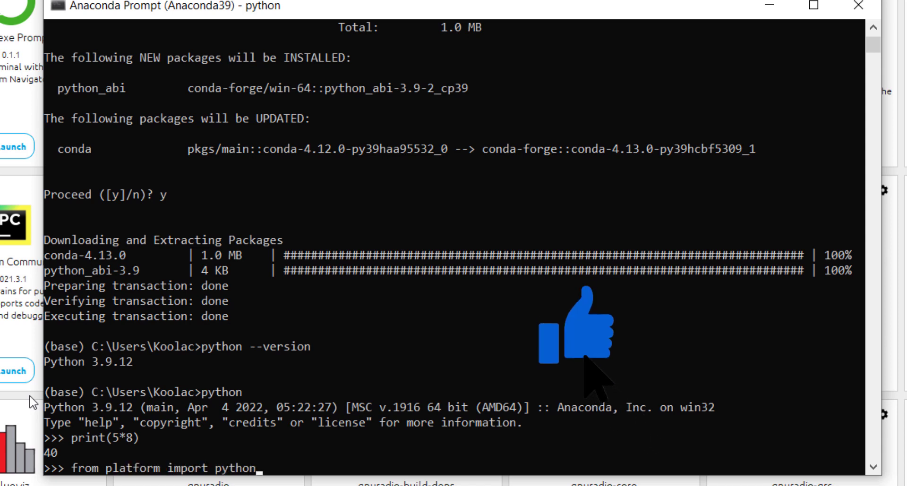
text(_version)
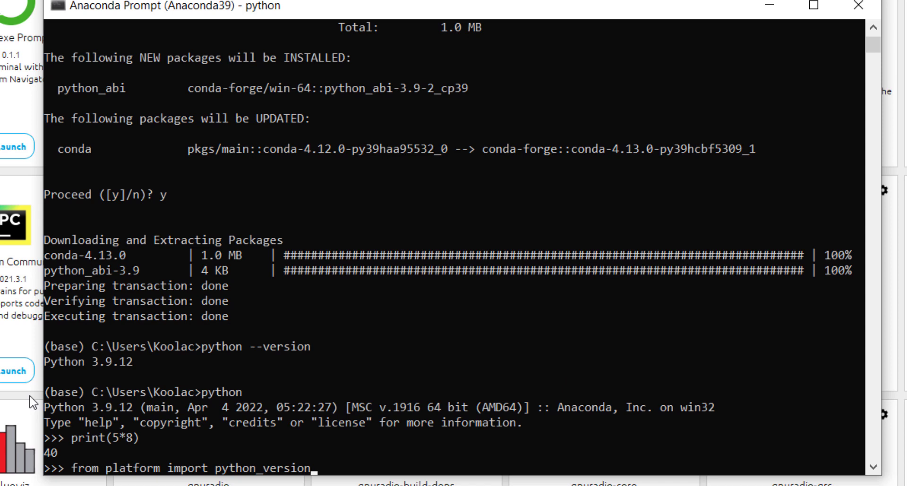
key(Return)
Run print(python_version()) in the interpreter, then close the Anaconda Prompt window.
text(print)
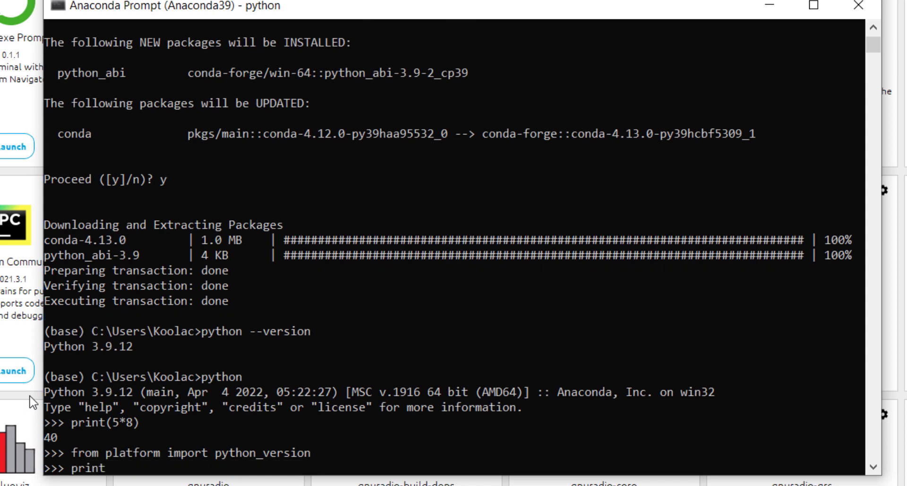
text(())
text(python_versi)
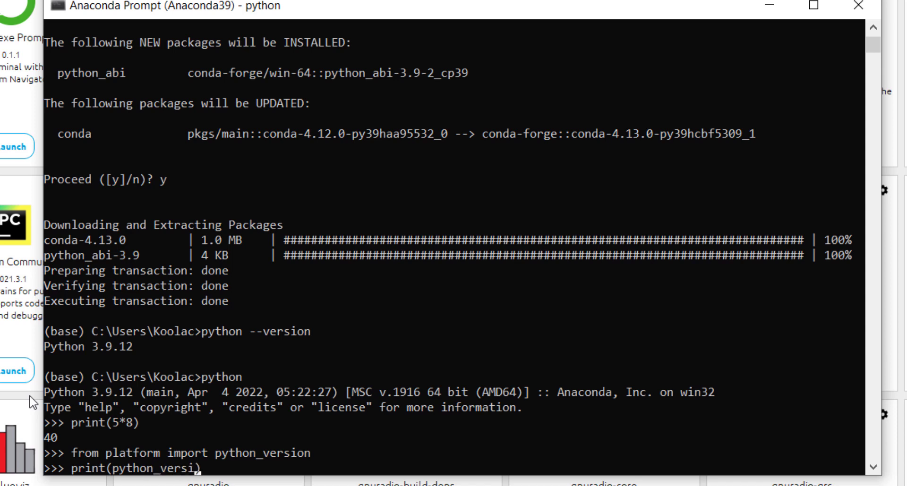
text(on())
key(Return)
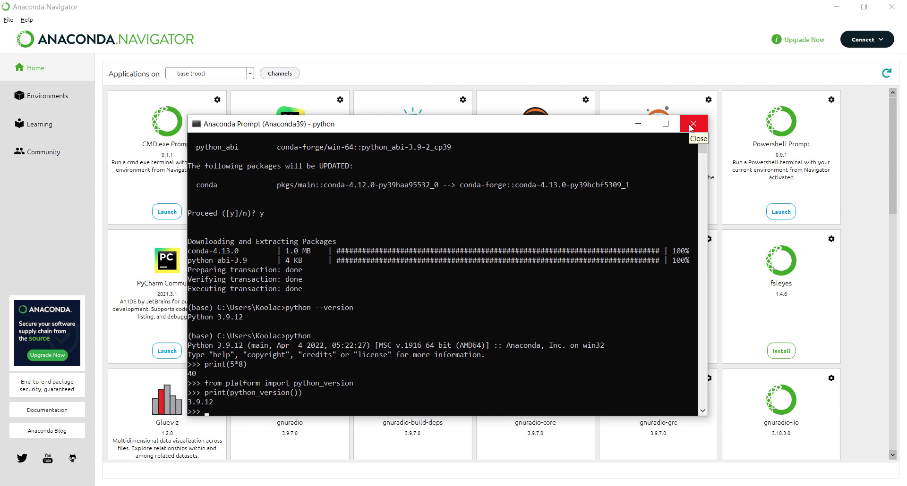
click(692, 124)
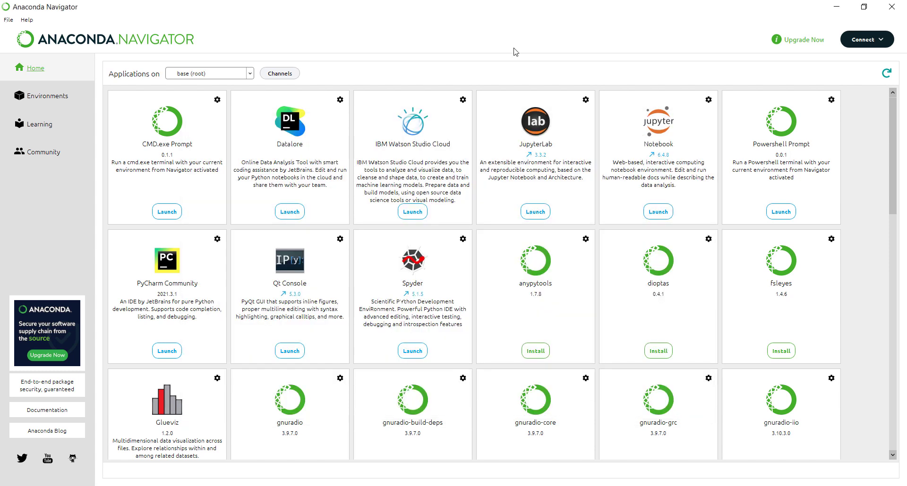